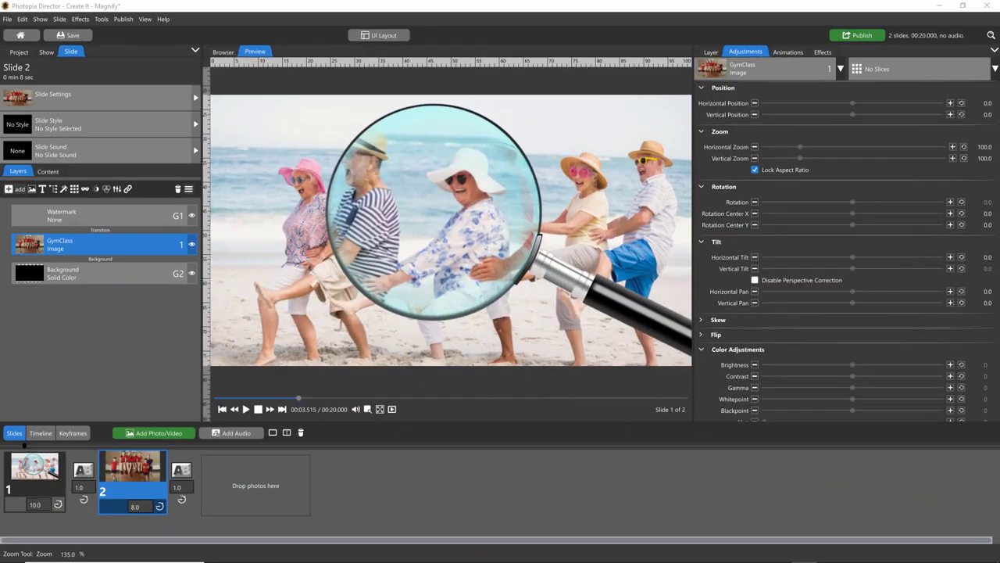
Step: On slide 1, move the magnifying glass slightly left and down over the beach photo
{"action": "left_click", "coordinate": [34, 472]}
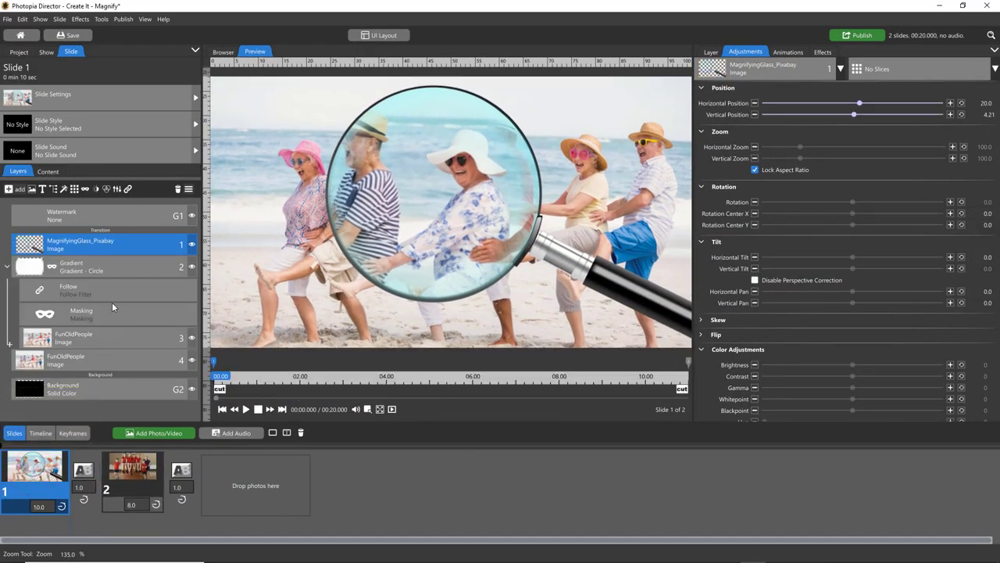
{"action": "left_click", "coordinate": [123, 242]}
{"action": "left_click_drag", "start_coordinate": [508, 260], "coordinate": [486, 271]}
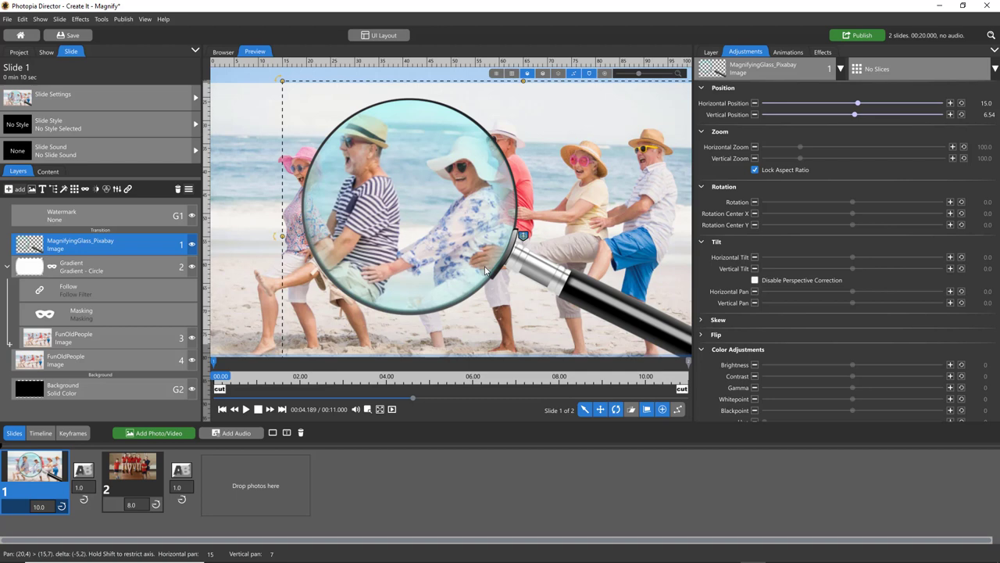
Step: Sweep the magnifying glass across the photo and drop it over the man in the striped shirt
{"action": "left_click_drag", "start_coordinate": [482, 257], "coordinate": [436, 230]}
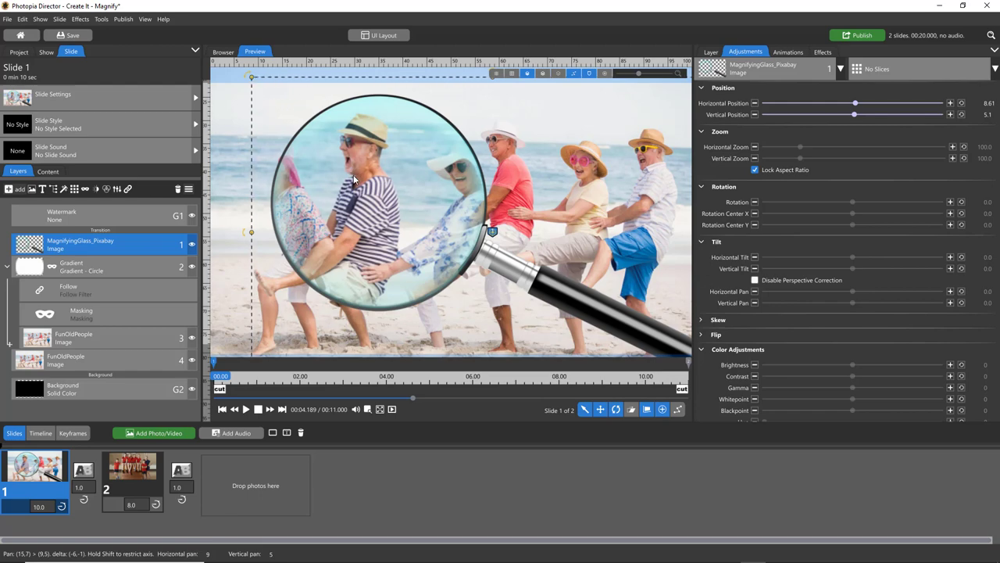
{"action": "mouse_move", "coordinate": [353, 178]}
{"action": "left_mouse_down"}
{"action": "mouse_move", "coordinate": [362, 200]}
{"action": "mouse_move", "coordinate": [409, 216]}
{"action": "mouse_move", "coordinate": [348, 191]}
{"action": "mouse_move", "coordinate": [458, 175]}
{"action": "mouse_move", "coordinate": [581, 183]}
{"action": "mouse_move", "coordinate": [664, 168]}
{"action": "mouse_move", "coordinate": [602, 223]}
{"action": "mouse_move", "coordinate": [315, 229]}
{"action": "mouse_move", "coordinate": [358, 169]}
{"action": "mouse_move", "coordinate": [562, 207]}
{"action": "mouse_move", "coordinate": [654, 192]}
{"action": "mouse_move", "coordinate": [567, 187]}
{"action": "mouse_move", "coordinate": [395, 228]}
{"action": "left_mouse_up"}
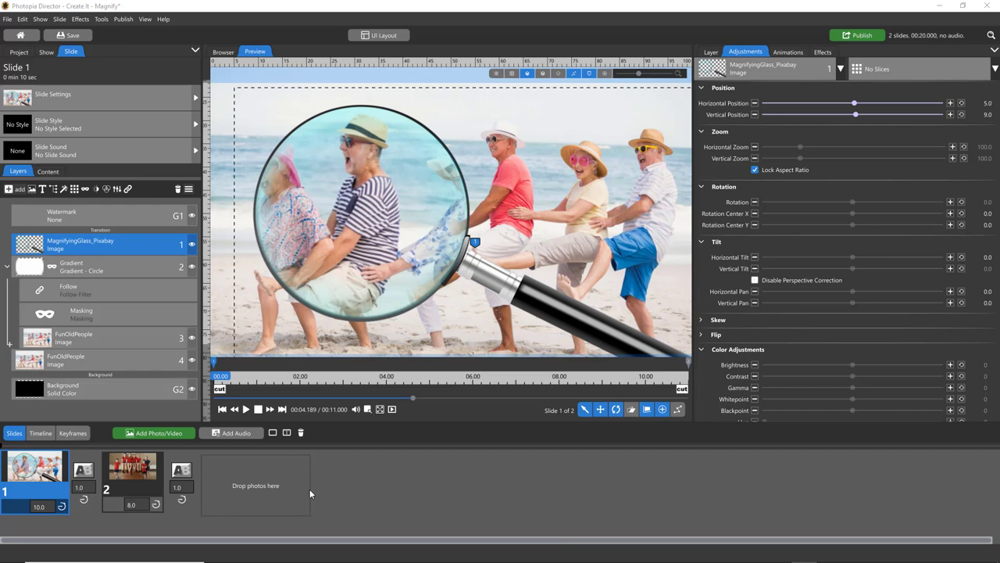
Step: On the GymClass slide, drag the photo to enlarge it to 135%
{"action": "left_click", "coordinate": [145, 464]}
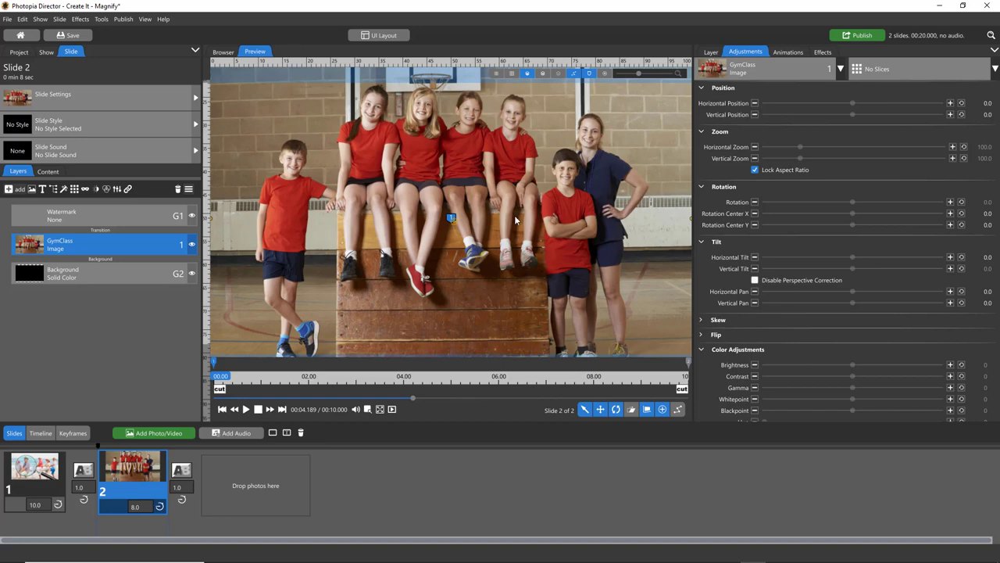
{"action": "left_click", "coordinate": [403, 265]}
{"action": "left_click_drag", "start_coordinate": [403, 266], "coordinate": [431, 213]}
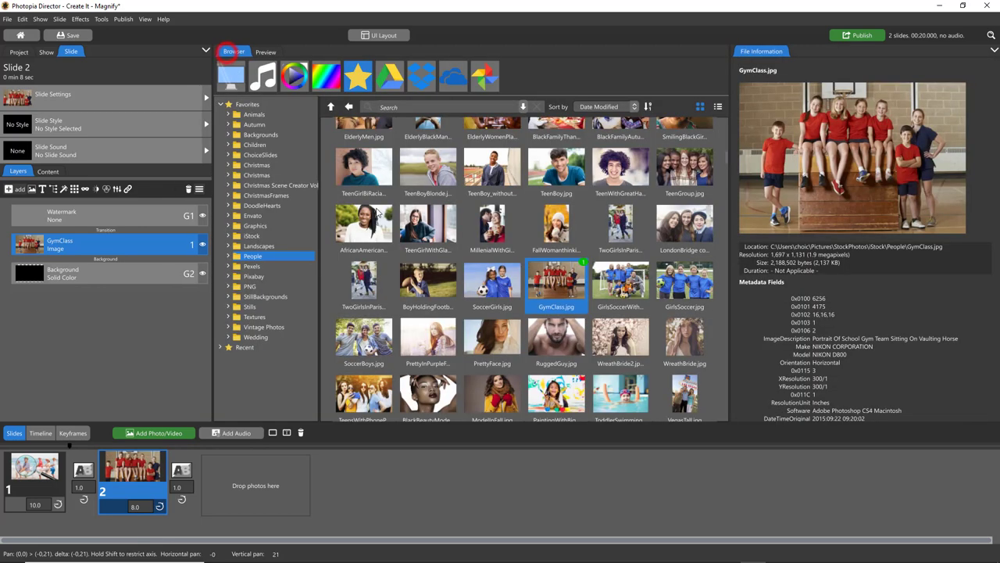
Step: Add TeenGroup.jpg from the stock photo library as a new third slide
{"action": "left_click", "coordinate": [232, 51]}
{"action": "left_click", "coordinate": [684, 168]}
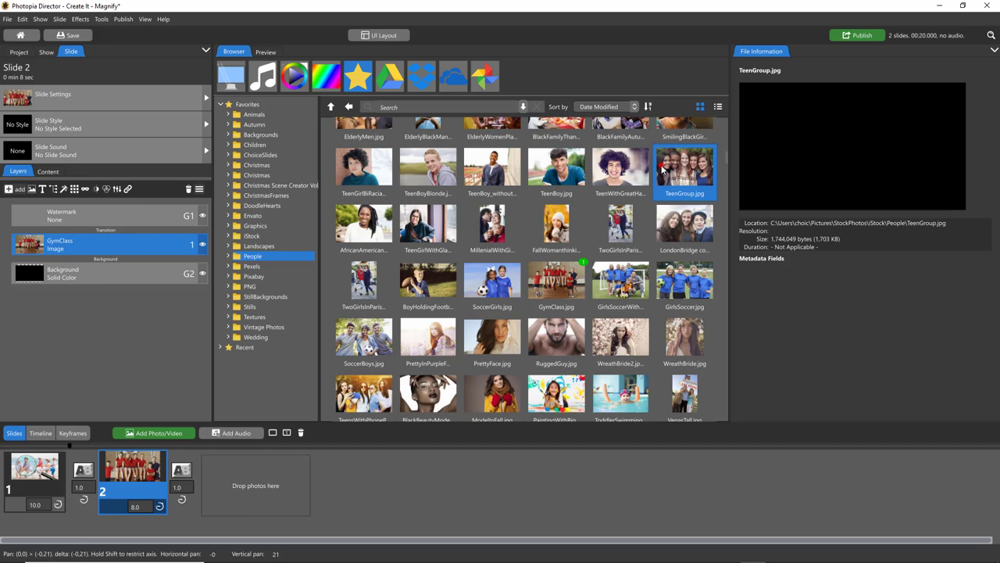
{"action": "left_click_drag", "start_coordinate": [685, 168], "coordinate": [230, 473]}
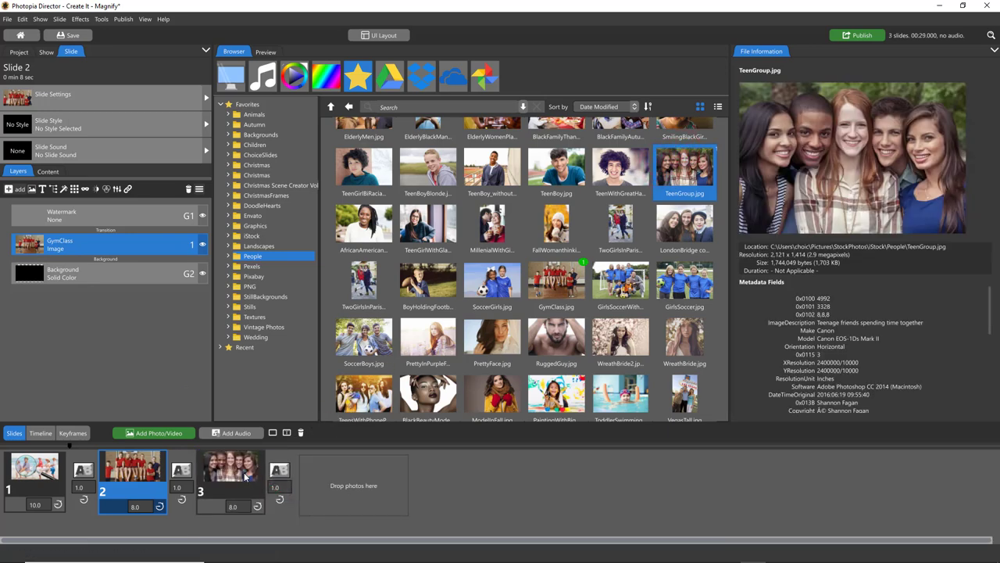
Step: Preview the TeenGroup slide, nudge its photo down, then delete that slide
{"action": "left_click", "coordinate": [266, 51]}
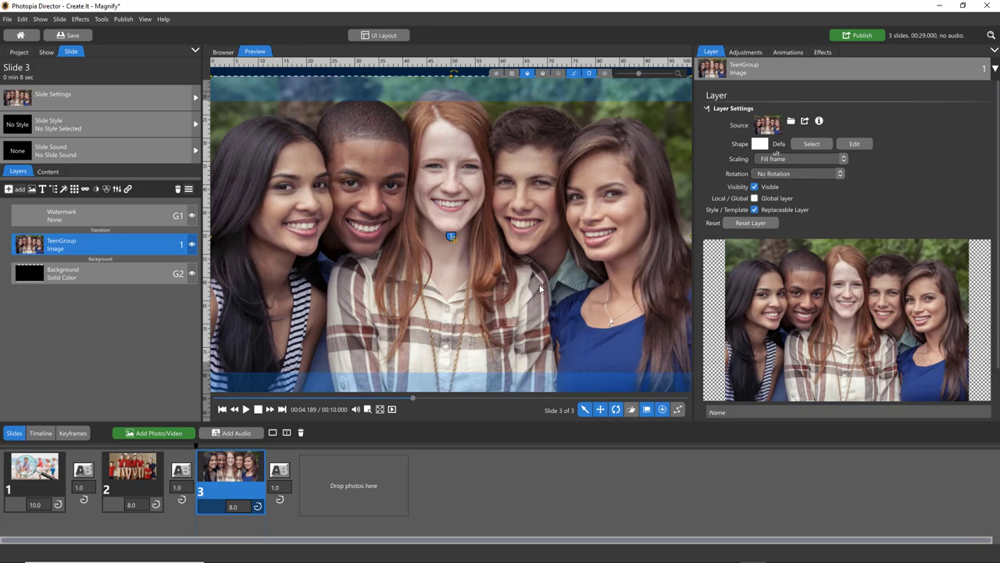
{"action": "scroll", "coordinate": [540, 284], "scroll_direction": "up", "scroll_amount": 2}
{"action": "mouse_move", "coordinate": [539, 267]}
{"action": "left_mouse_down"}
{"action": "mouse_move", "coordinate": [537, 258]}
{"action": "mouse_move", "coordinate": [537, 276]}
{"action": "left_mouse_up"}
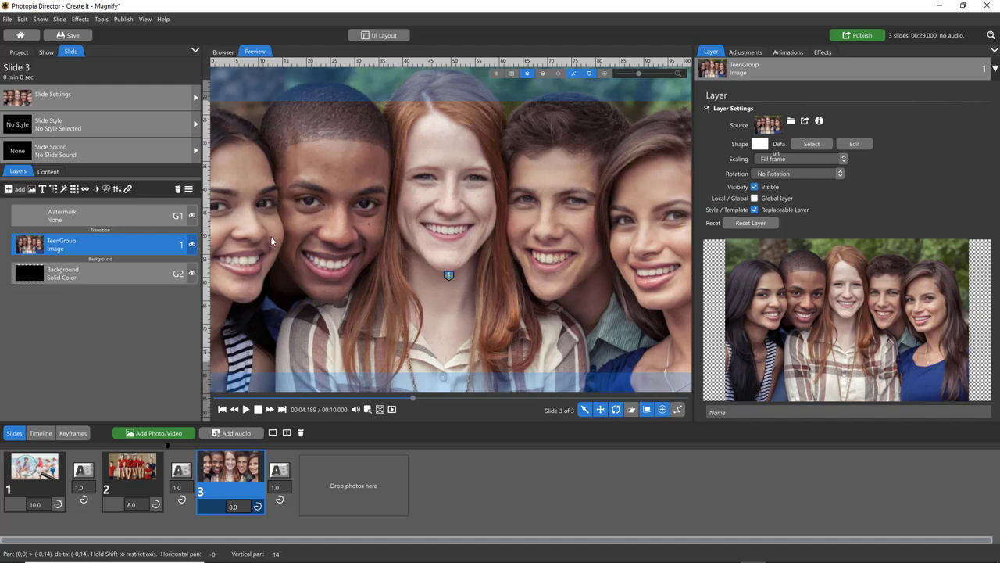
{"action": "left_click", "coordinate": [250, 476]}
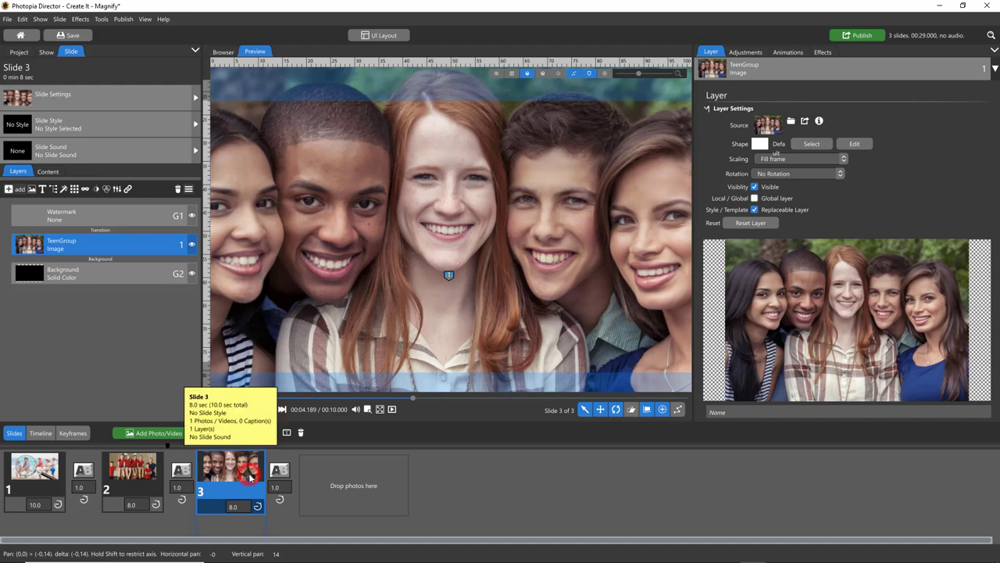
{"action": "key", "text": "Delete"}
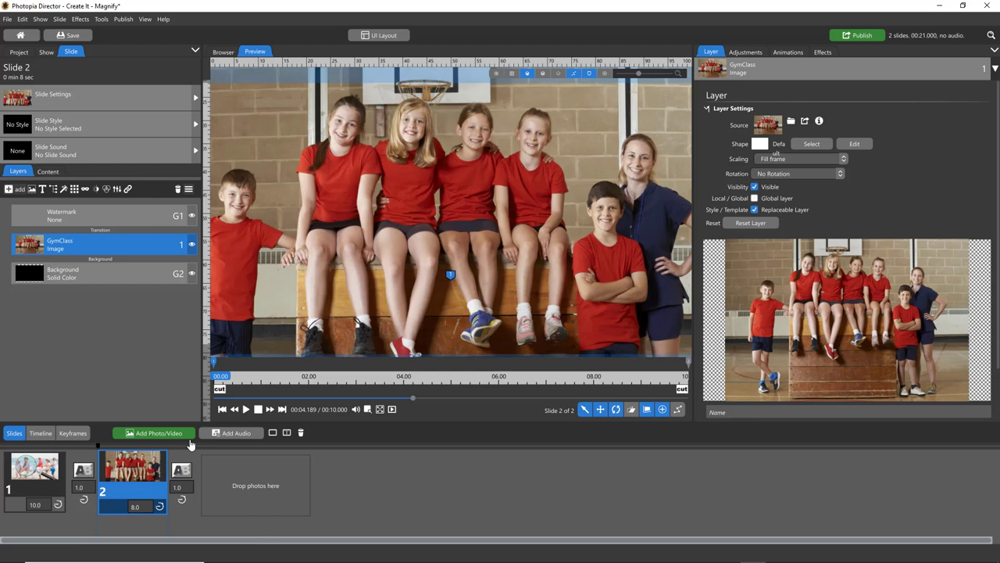
{"action": "scroll", "coordinate": [470, 186], "scroll_direction": "up", "scroll_amount": 3}
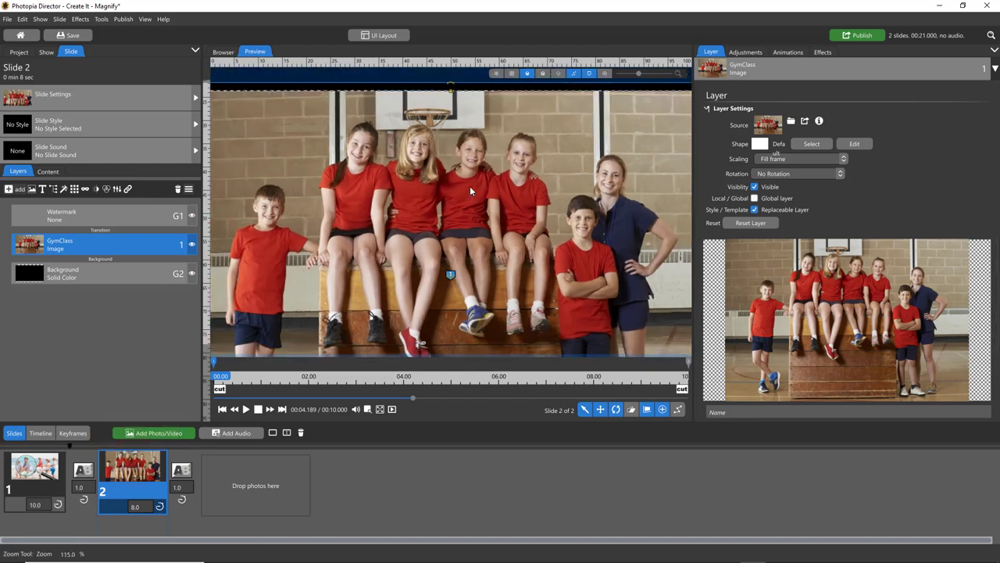
{"action": "scroll", "coordinate": [469, 186], "scroll_direction": "down", "scroll_amount": 3}
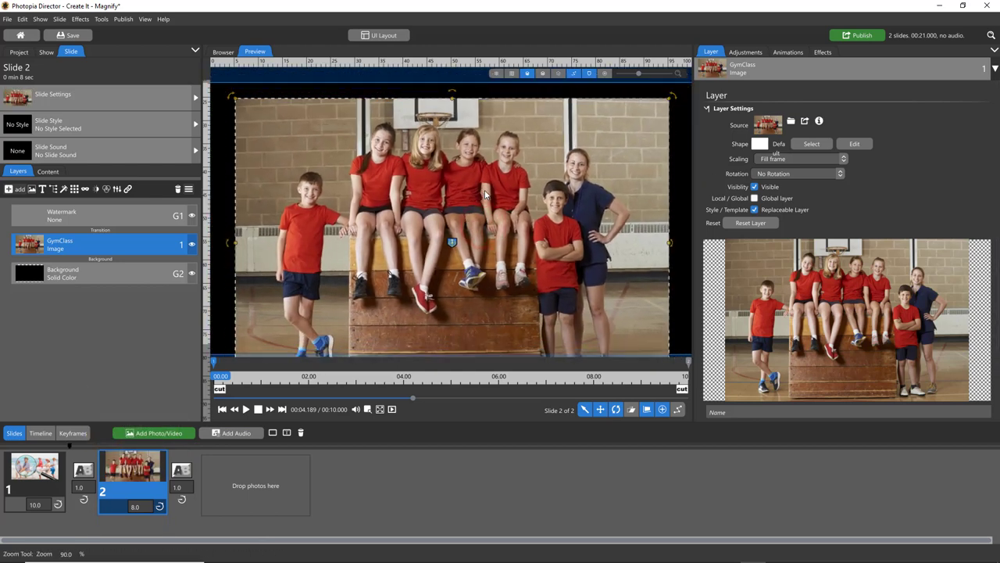
{"action": "scroll", "coordinate": [482, 197], "scroll_direction": "up", "scroll_amount": 2}
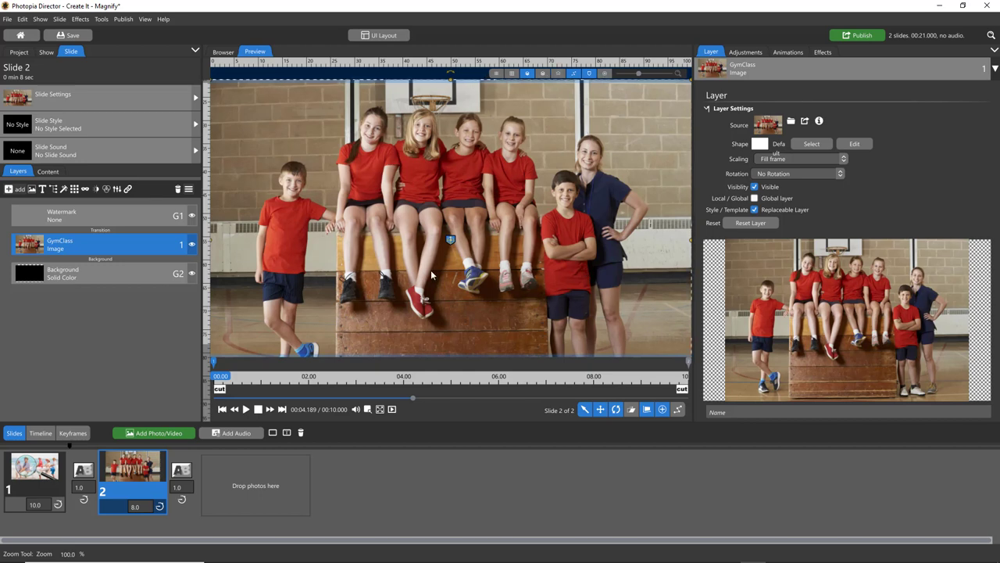
Step: Duplicate the GymClass layer, zoom and shift the top copy, then toggle its visibility to compare
{"action": "right_click", "coordinate": [114, 249]}
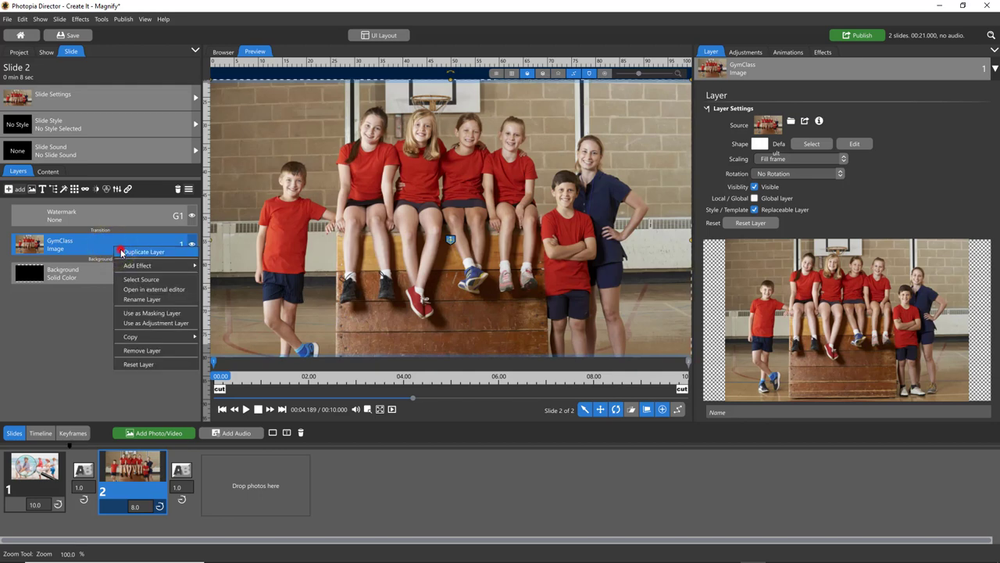
{"action": "left_click", "coordinate": [122, 251]}
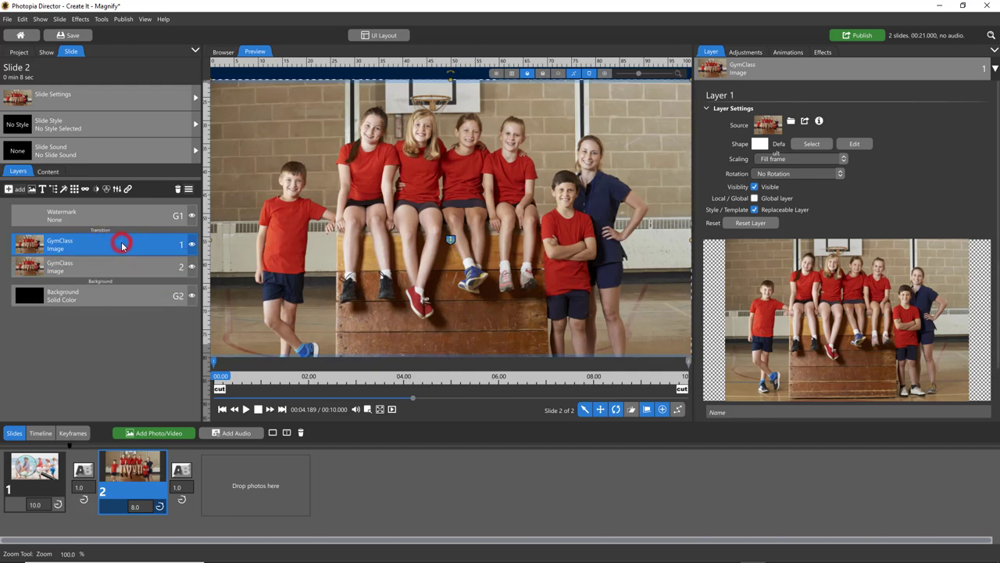
{"action": "scroll", "coordinate": [399, 253], "scroll_direction": "up", "scroll_amount": 3}
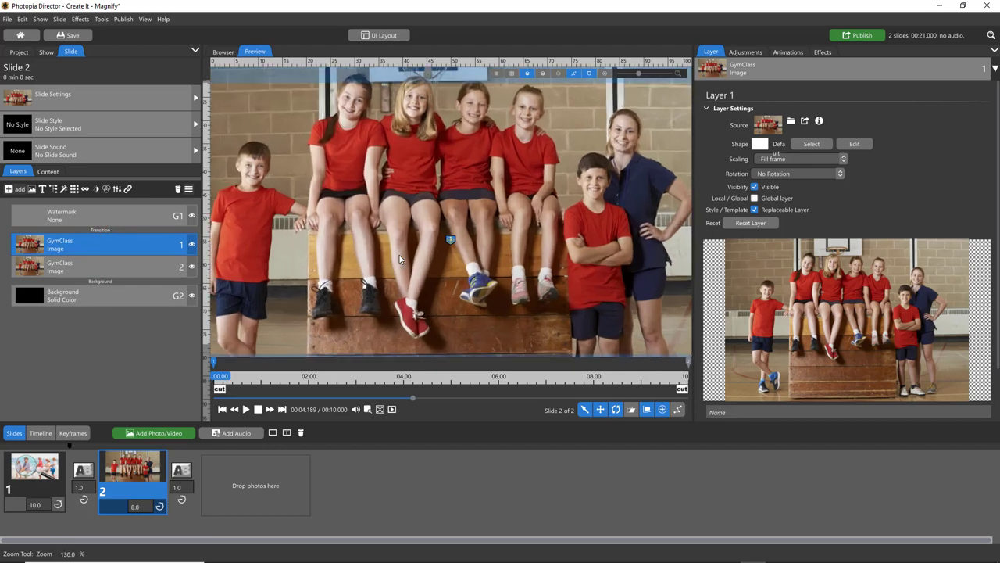
{"action": "left_click_drag", "start_coordinate": [393, 219], "coordinate": [395, 240]}
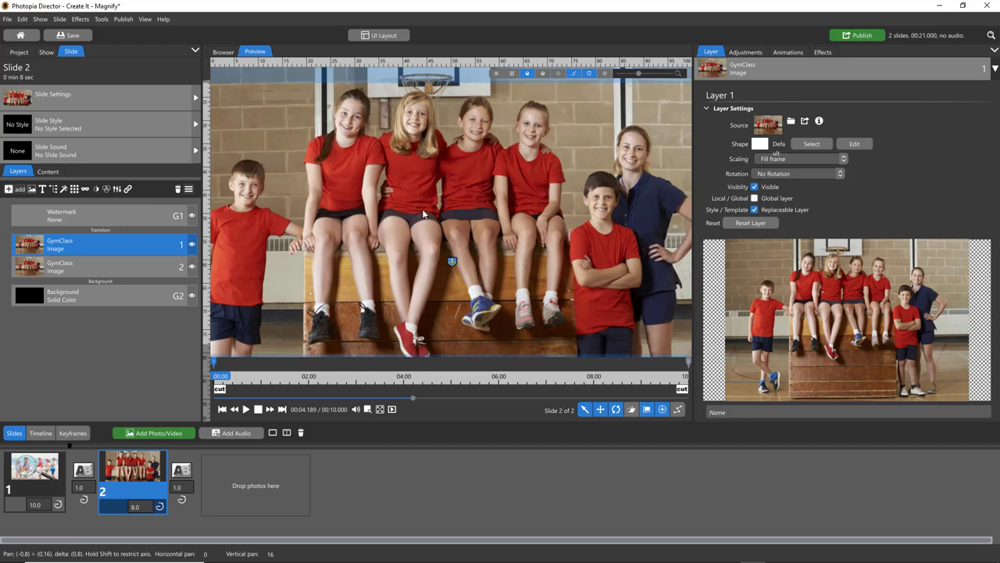
{"action": "left_click_drag", "start_coordinate": [422, 208], "coordinate": [427, 202]}
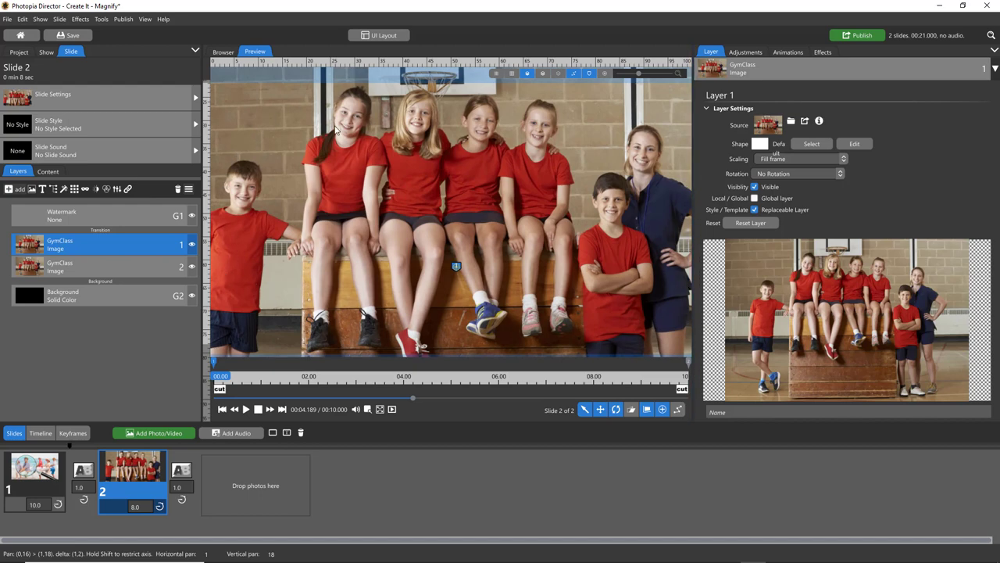
{"action": "left_click", "coordinate": [191, 244]}
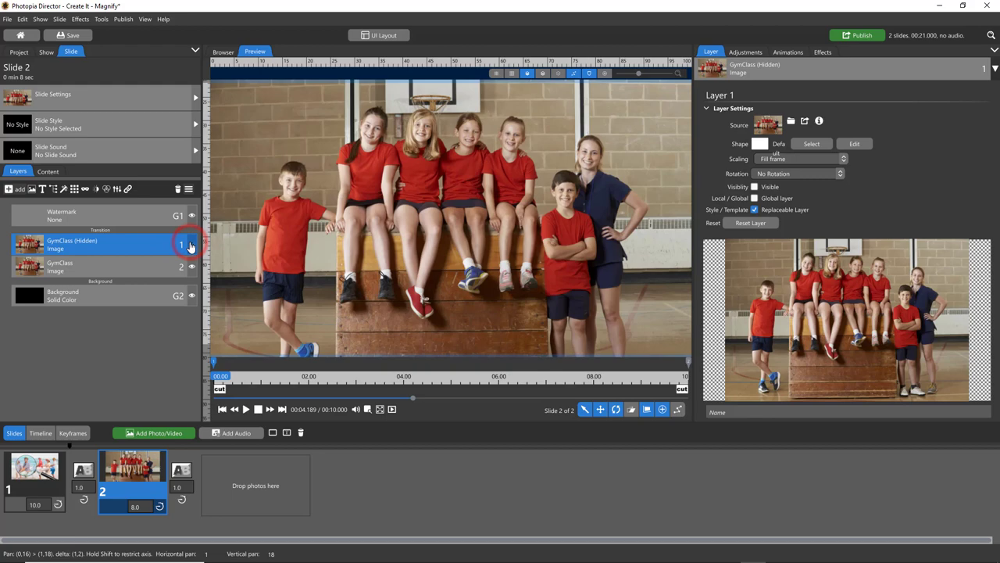
{"action": "left_click", "coordinate": [191, 245]}
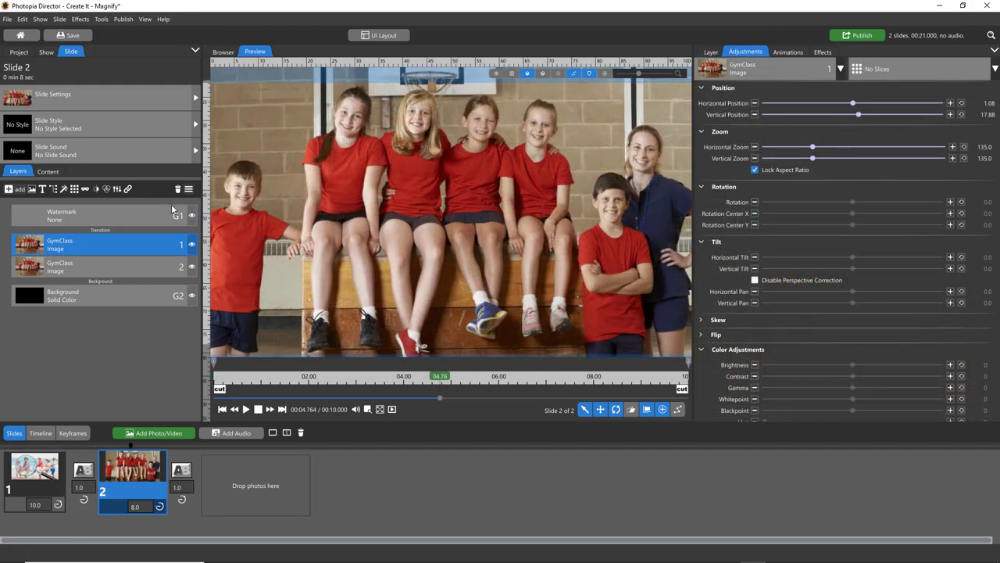
Step: Add the third 'magnif' search result, a MagnifyingGlass PNG, as a new photo layer
{"action": "left_click", "coordinate": [15, 192]}
{"action": "left_click", "coordinate": [23, 199]}
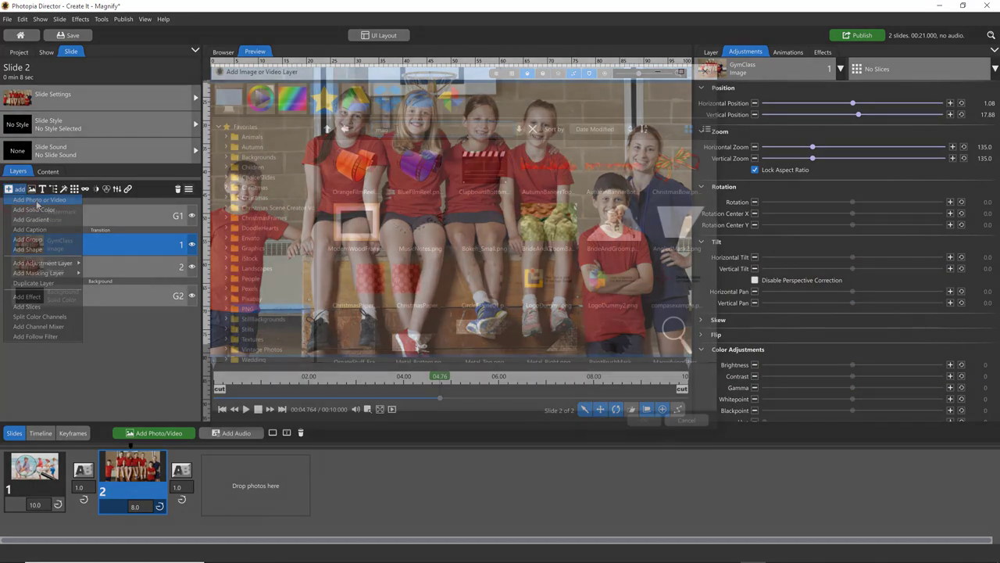
{"action": "left_click", "coordinate": [395, 130]}
{"action": "type", "text": "magnify"}
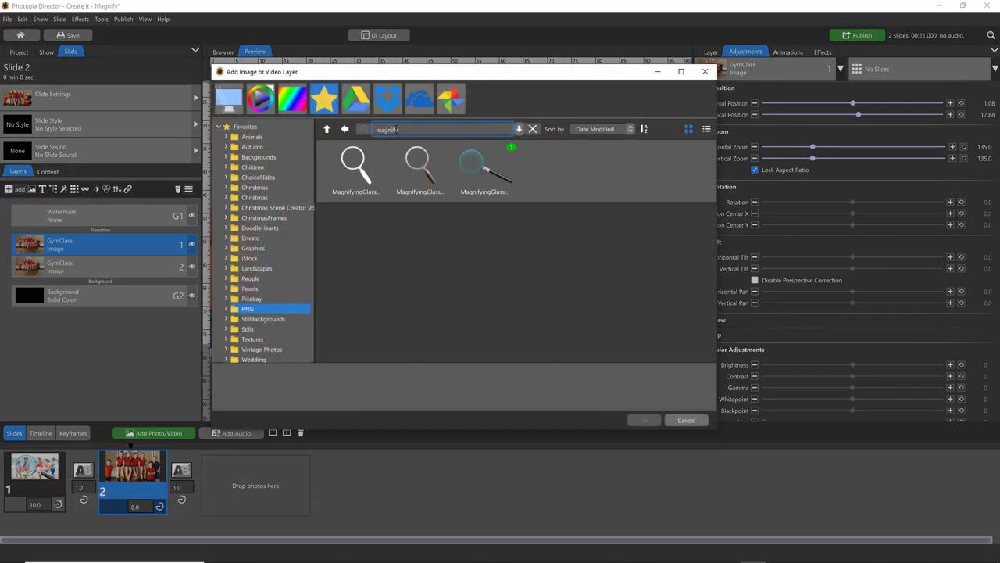
{"action": "left_click", "coordinate": [478, 166]}
{"action": "left_click", "coordinate": [641, 420]}
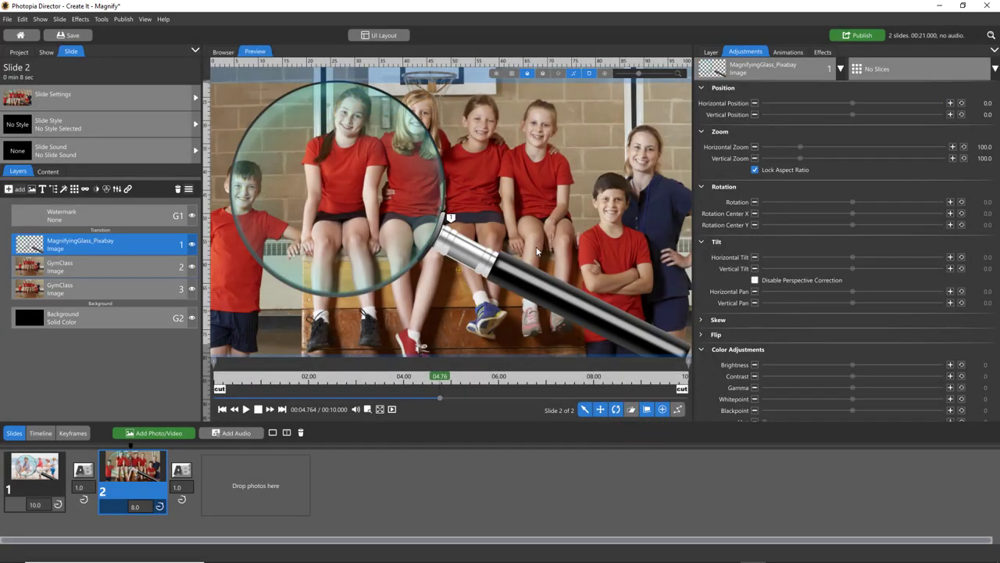
{"action": "left_click", "coordinate": [116, 266]}
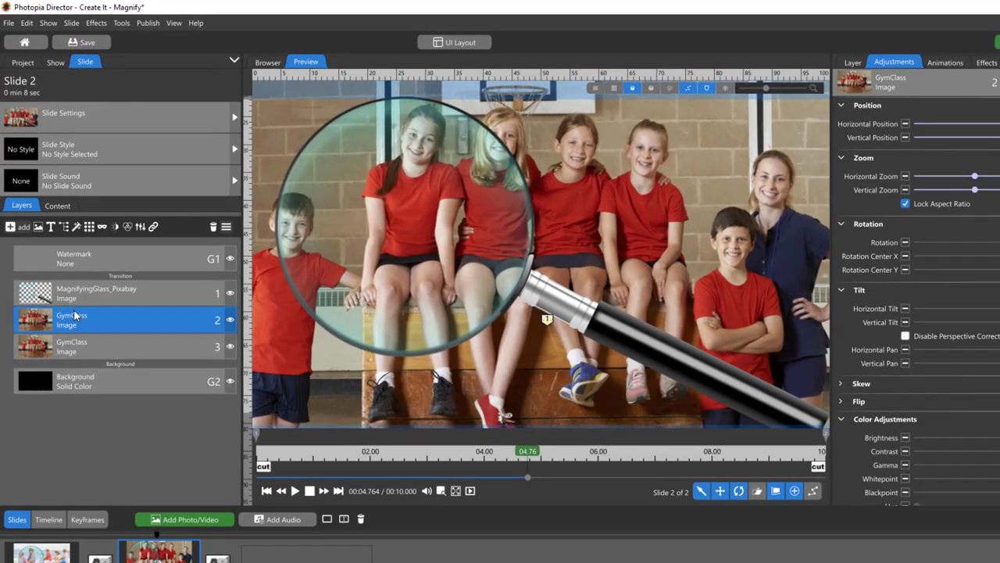
Step: Select the upper GymClass layer in the layer list
{"action": "left_click", "coordinate": [93, 304]}
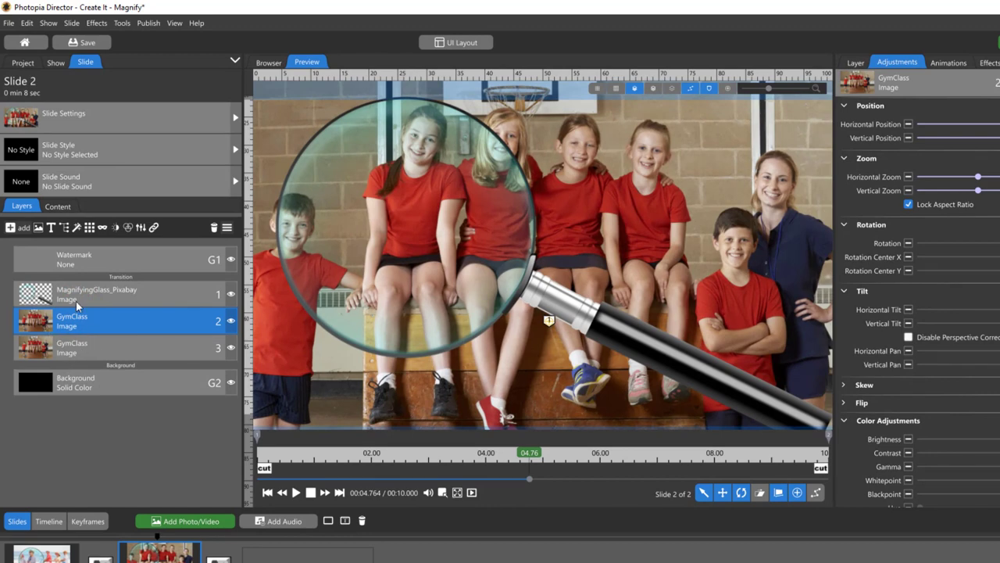
Step: Start a new gradient layer and set its Gradient Type to Radial
{"action": "left_click", "coordinate": [14, 228]}
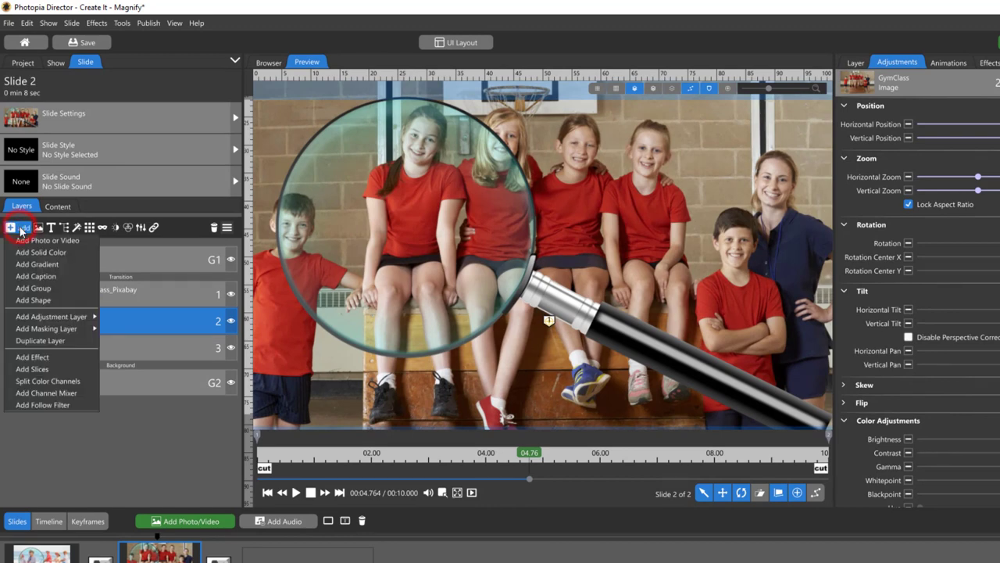
{"action": "left_click", "coordinate": [31, 264]}
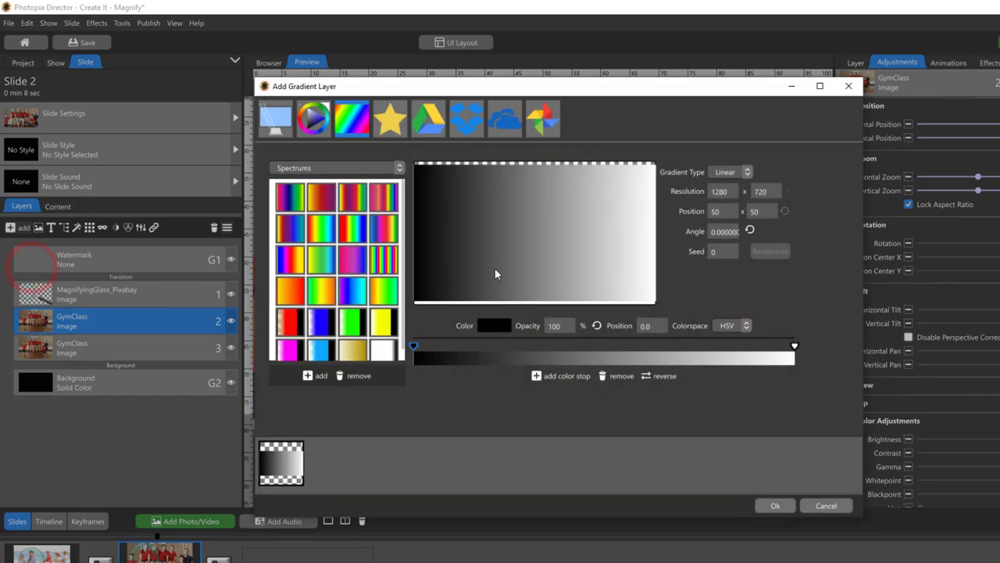
{"action": "left_click", "coordinate": [735, 173]}
{"action": "left_click", "coordinate": [731, 197]}
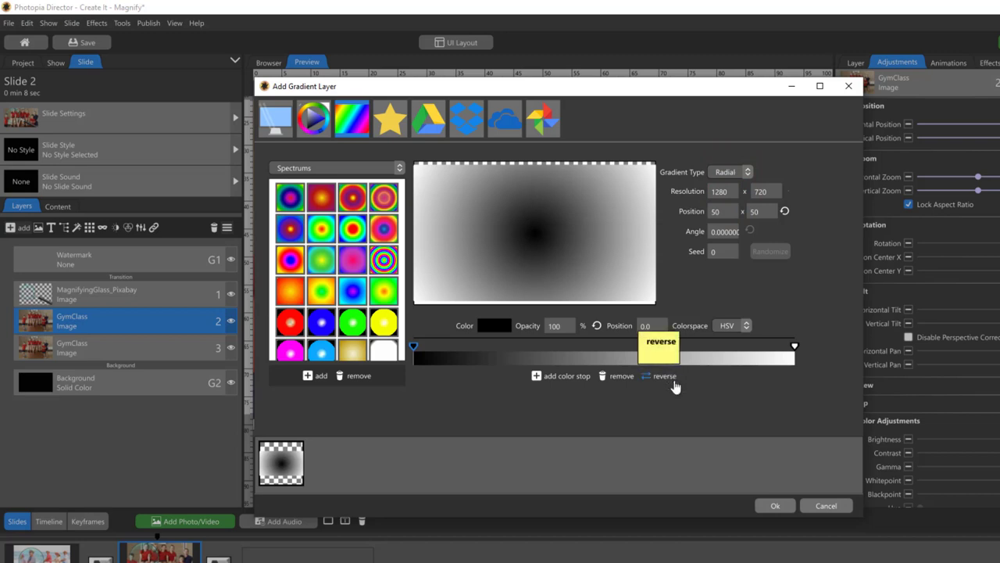
Step: Reverse the gradient and arrange colour stops into a soft white disc fading to black
{"action": "left_click", "coordinate": [671, 377]}
{"action": "left_click_drag", "start_coordinate": [418, 352], "coordinate": [542, 350]}
{"action": "left_click_drag", "start_coordinate": [792, 349], "coordinate": [600, 367]}
{"action": "left_click", "coordinate": [561, 375]}
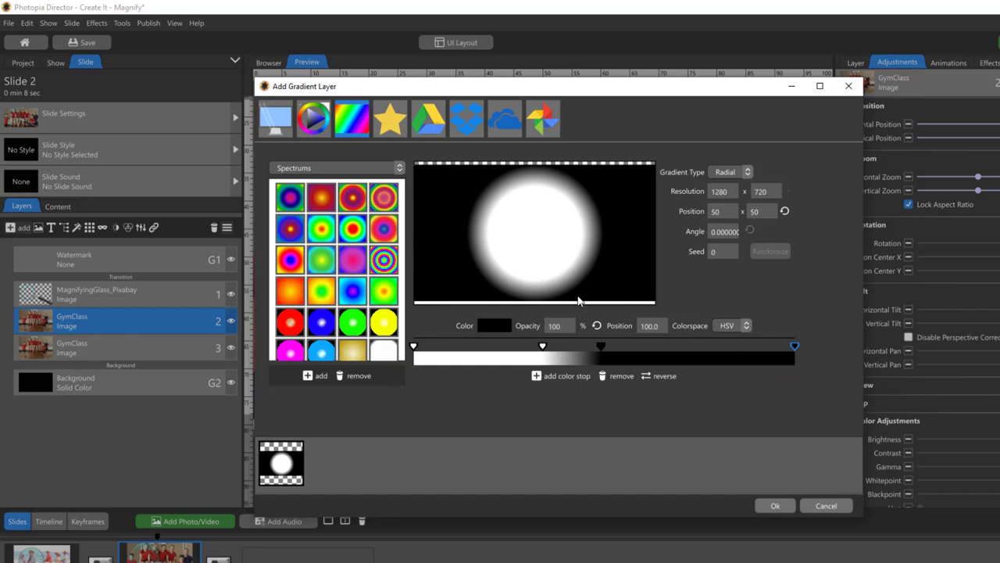
{"action": "left_click_drag", "start_coordinate": [542, 347], "coordinate": [568, 357]}
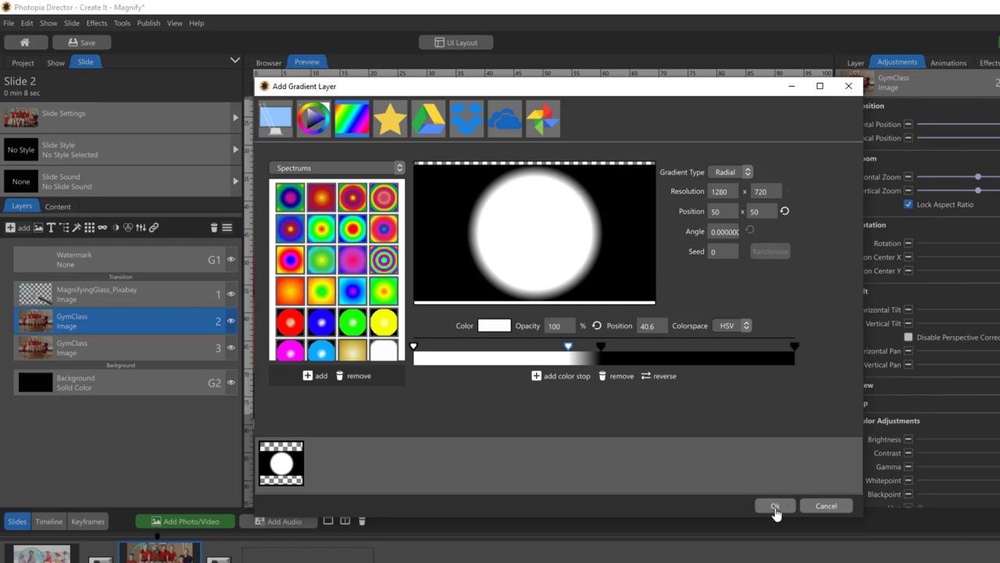
Step: Add the gradient as a layer and clip it to the Circle basic shape
{"action": "left_click", "coordinate": [775, 507]}
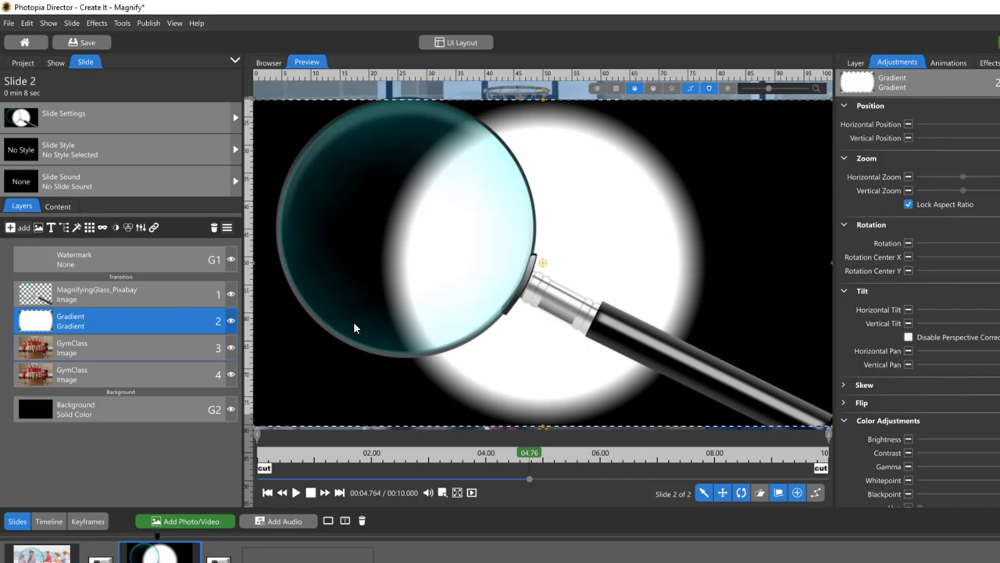
{"action": "left_click", "coordinate": [123, 320]}
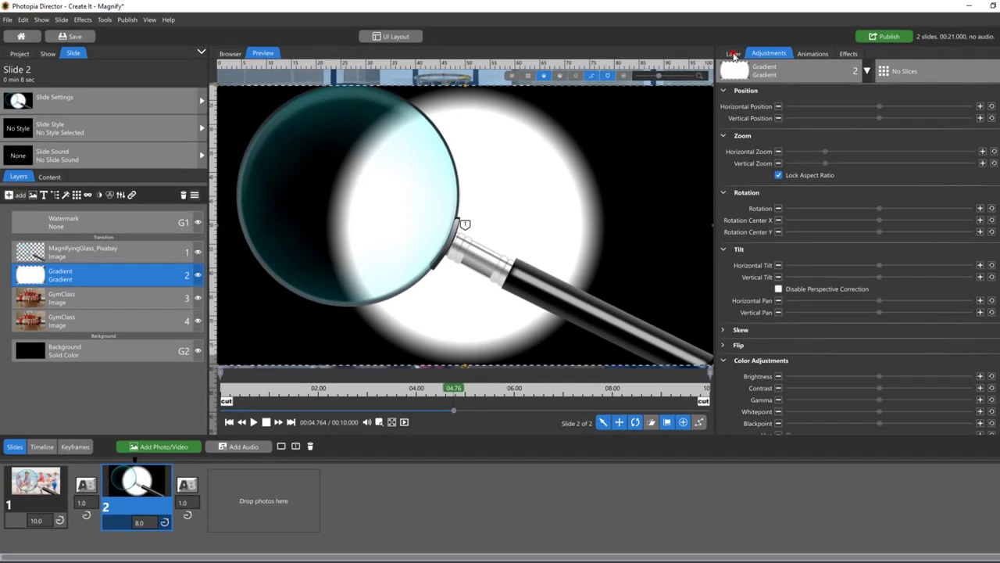
{"action": "left_click", "coordinate": [812, 59]}
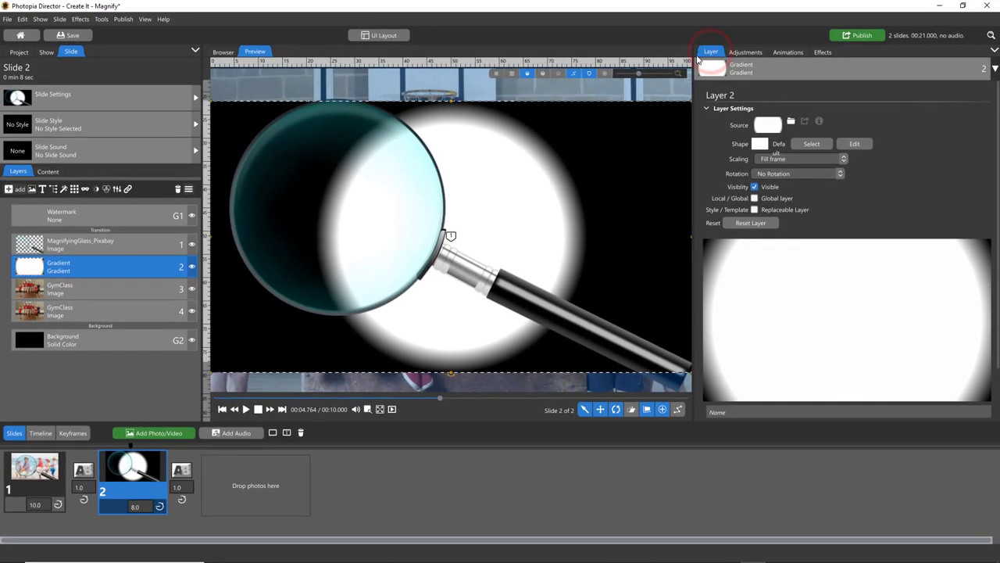
{"action": "left_click", "coordinate": [812, 143]}
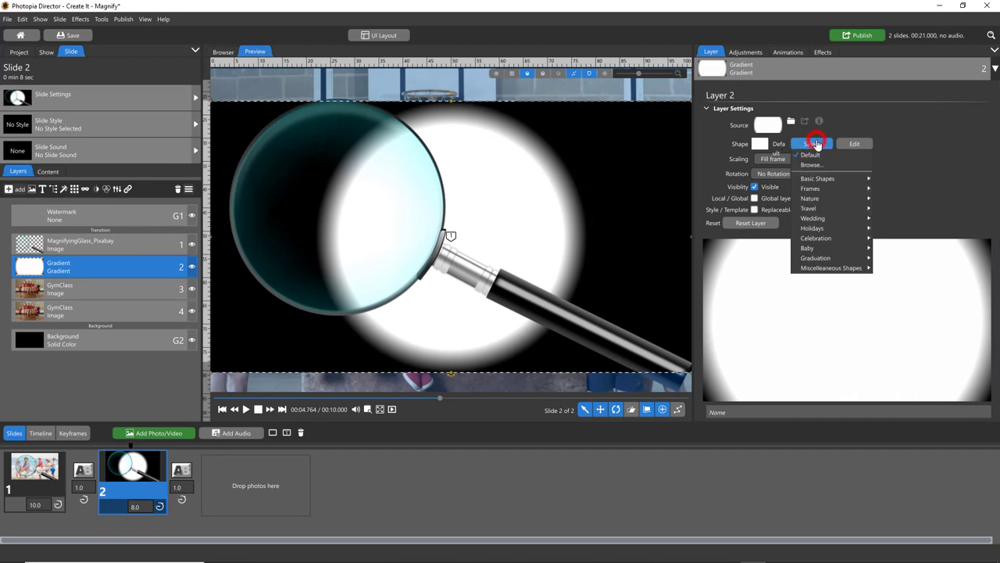
{"action": "mouse_move", "coordinate": [818, 179]}
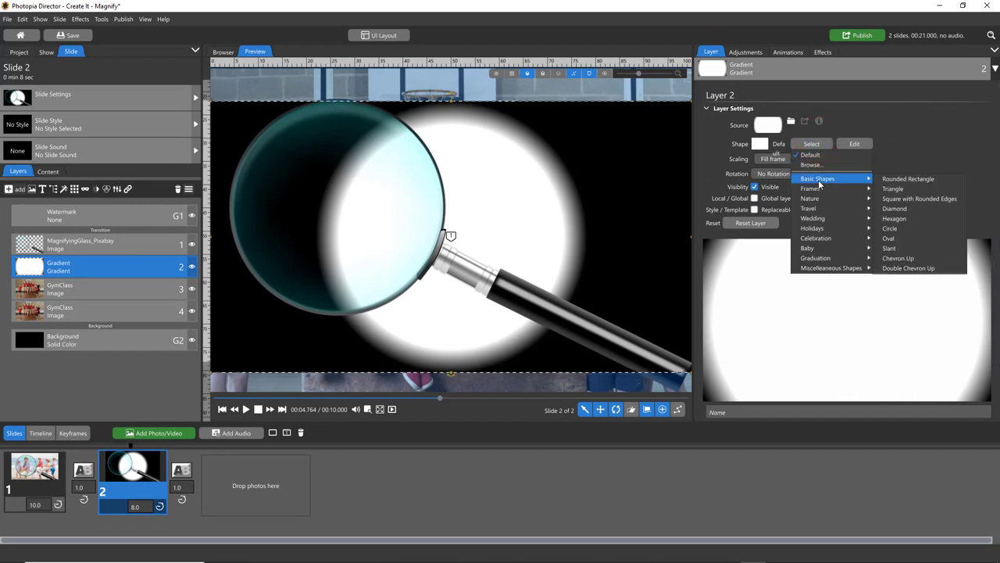
{"action": "left_click", "coordinate": [903, 227]}
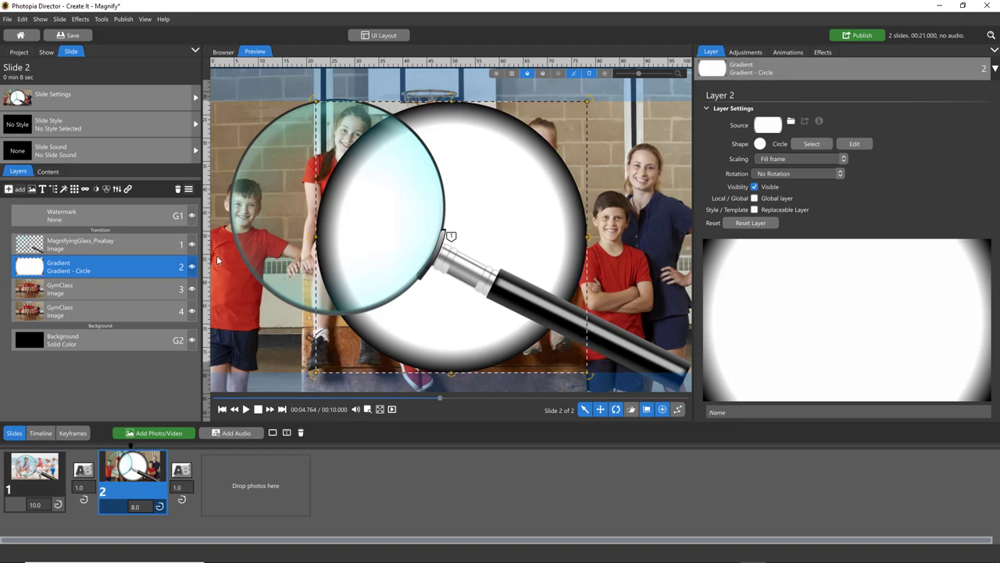
Step: Re-edit the gradient, moving a colour stop to sharpen the circle's edge
{"action": "left_click", "coordinate": [147, 264]}
{"action": "right_click", "coordinate": [146, 263]}
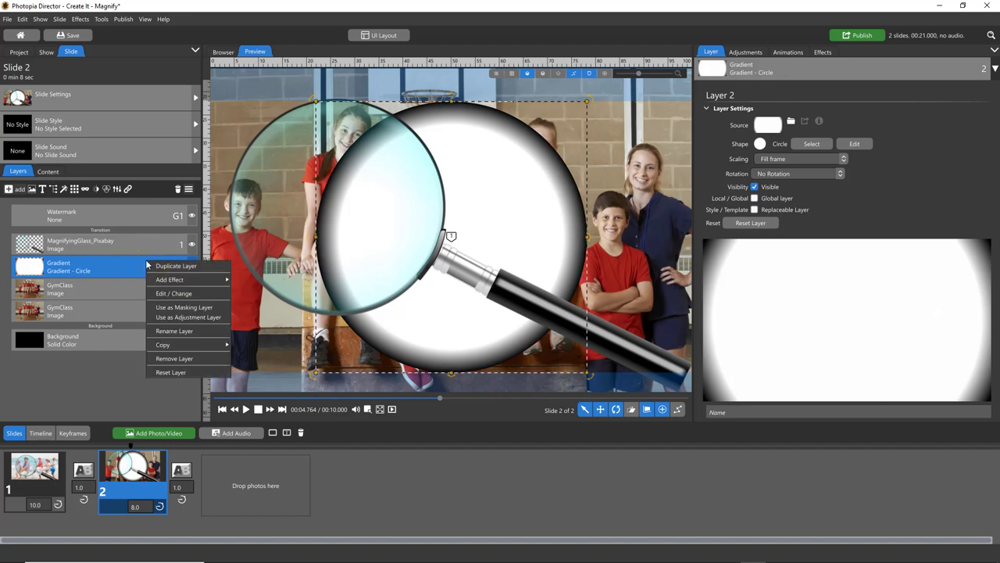
{"action": "left_click", "coordinate": [171, 293]}
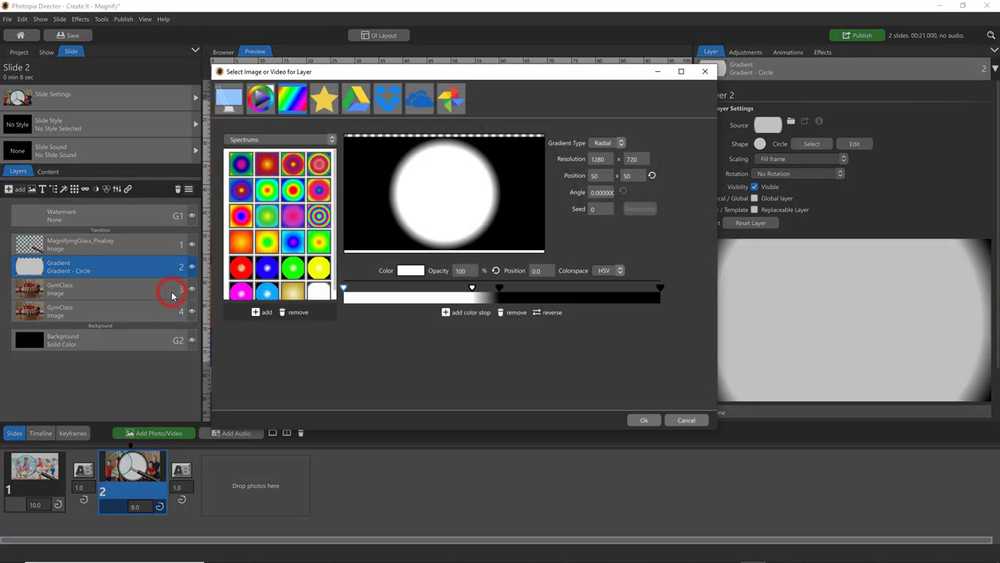
{"action": "mouse_move", "coordinate": [473, 291]}
{"action": "left_mouse_down"}
{"action": "mouse_move", "coordinate": [502, 291]}
{"action": "mouse_move", "coordinate": [481, 289]}
{"action": "mouse_move", "coordinate": [490, 290]}
{"action": "left_mouse_up"}
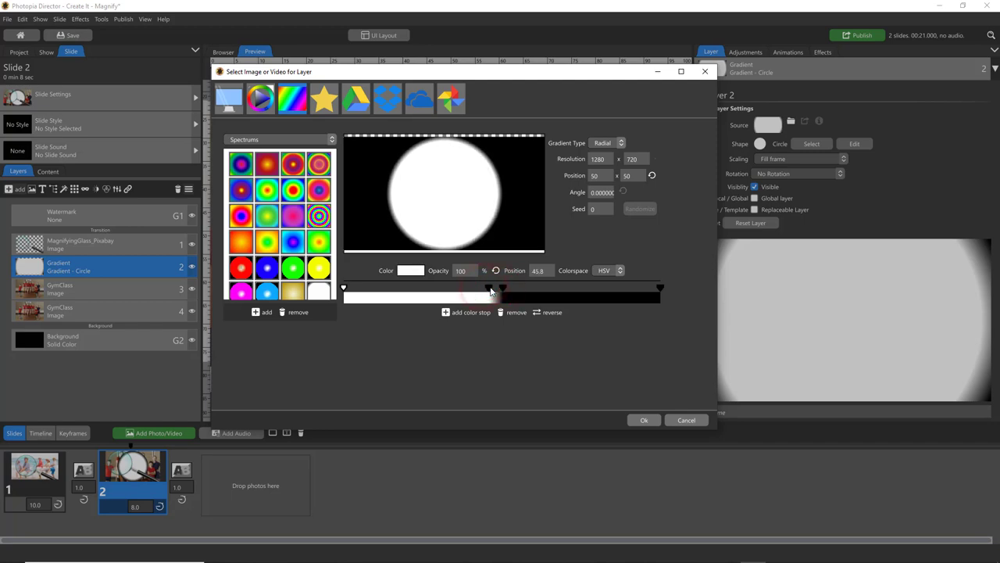
{"action": "left_click", "coordinate": [643, 421]}
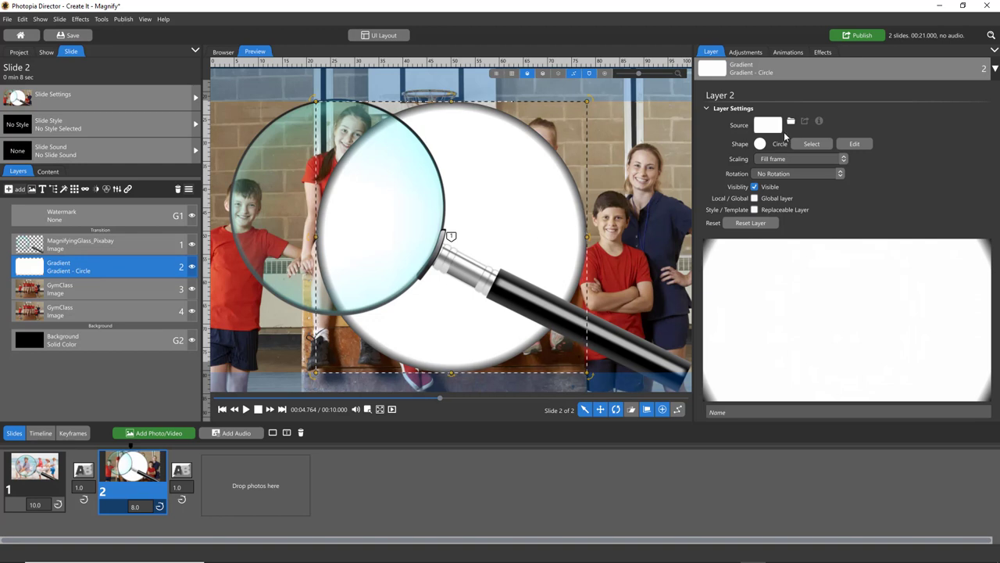
Step: Give the gradient a Follow filter targeting L1 (MagnifyingGlass_Pixabay), following position and zoom
{"action": "left_click", "coordinate": [822, 52]}
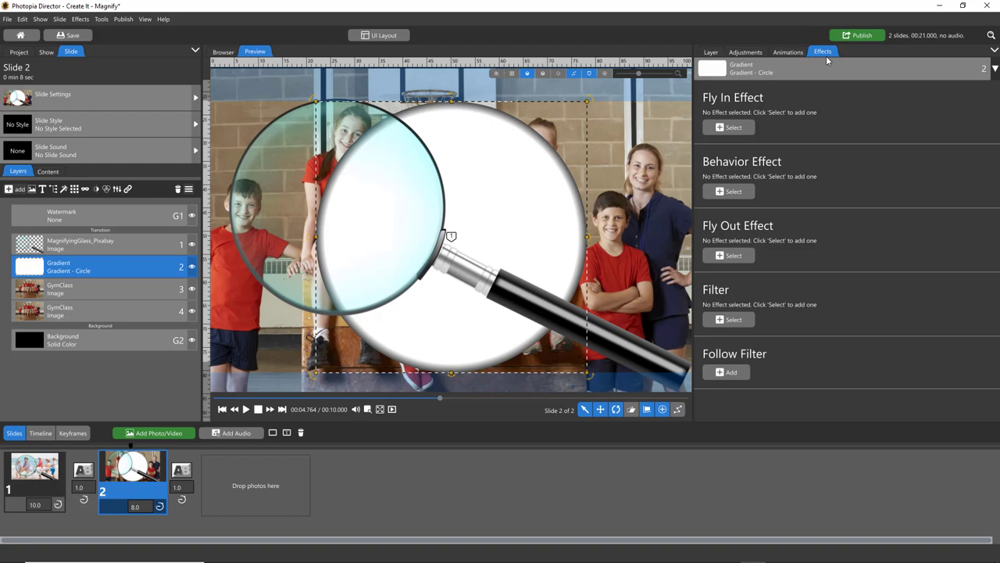
{"action": "left_click", "coordinate": [734, 373]}
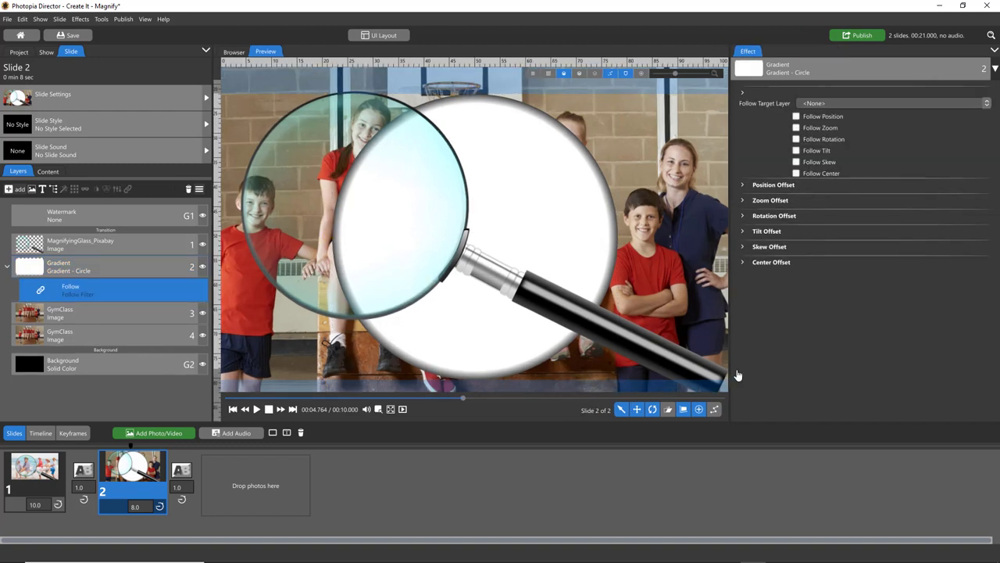
{"action": "left_click", "coordinate": [835, 102]}
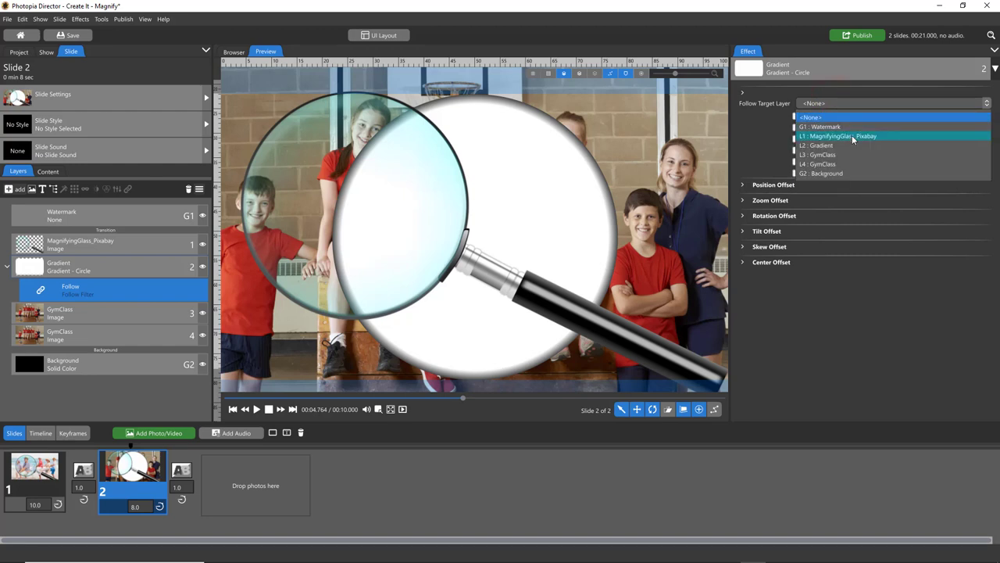
{"action": "left_click", "coordinate": [851, 135]}
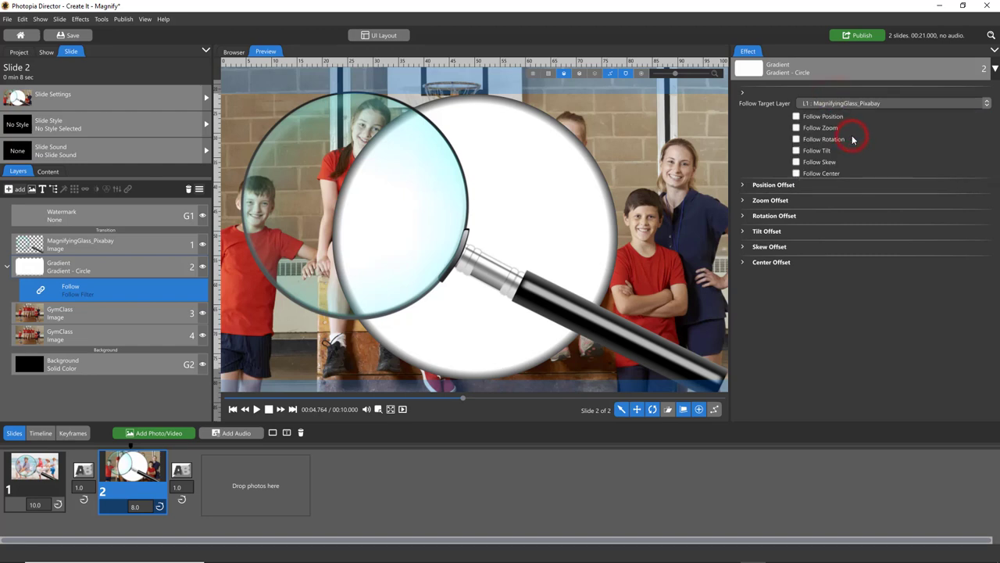
{"action": "left_click", "coordinate": [796, 116]}
{"action": "left_click", "coordinate": [796, 127]}
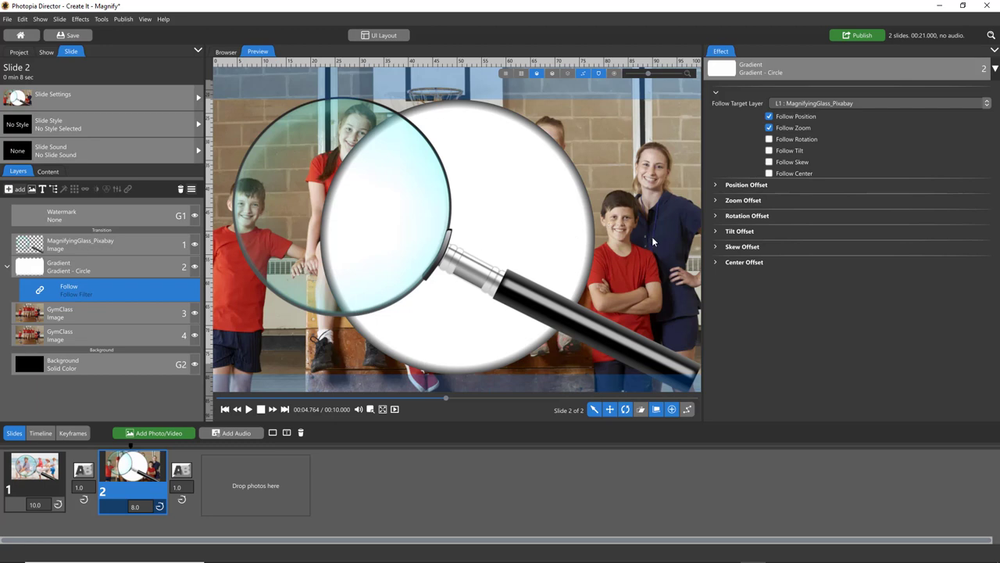
Step: Fit the white circle in the lens with offsets -24 and -11 and zoom 79, then reposition the magnifying glass
{"action": "left_click", "coordinate": [715, 184]}
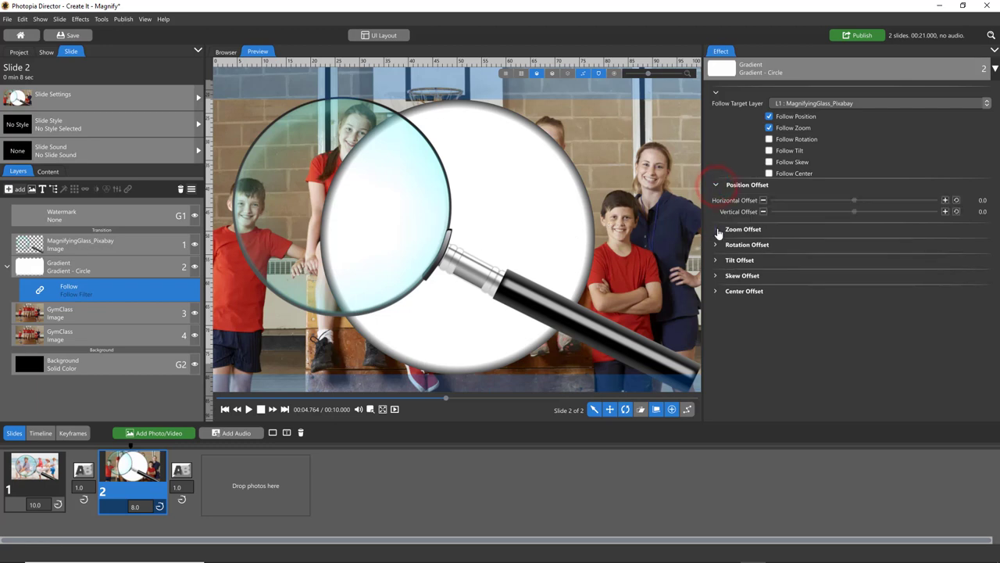
{"action": "left_click", "coordinate": [716, 231]}
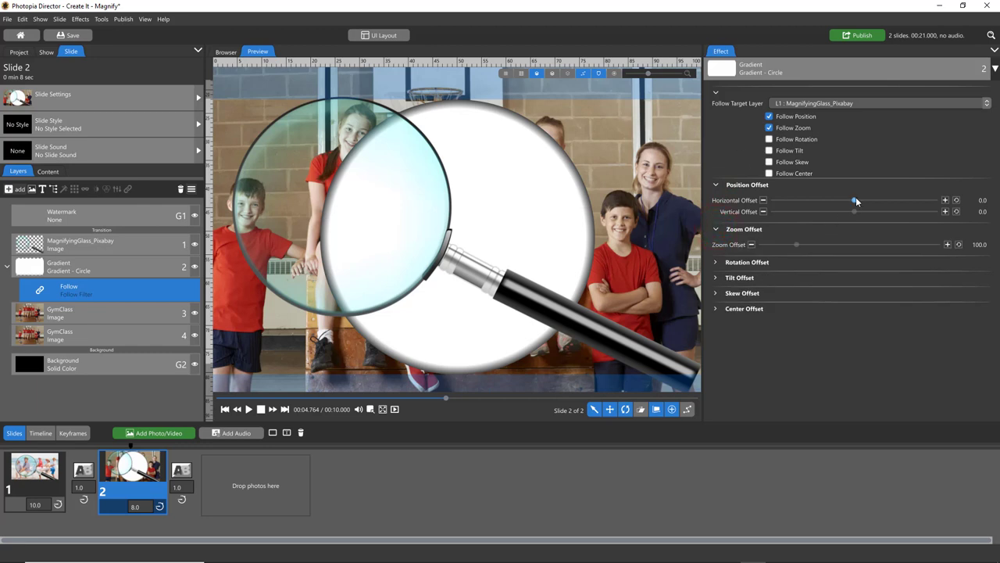
{"action": "mouse_move", "coordinate": [854, 200]}
{"action": "left_mouse_down"}
{"action": "mouse_move", "coordinate": [837, 200]}
{"action": "mouse_move", "coordinate": [845, 212]}
{"action": "left_mouse_up"}
{"action": "left_click_drag", "start_coordinate": [798, 249], "coordinate": [789, 244]}
{"action": "left_click", "coordinate": [765, 200]}
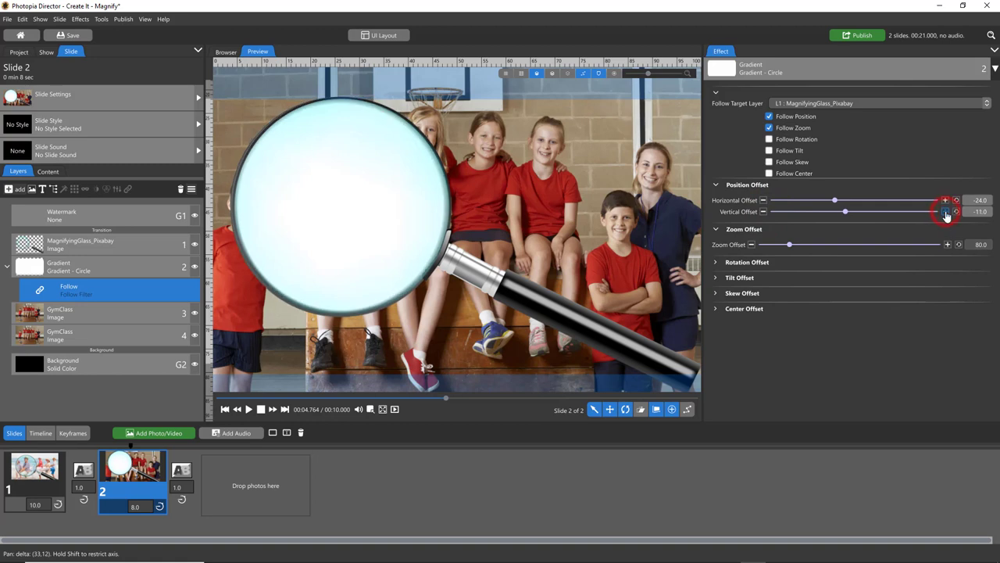
{"action": "left_click", "coordinate": [752, 245]}
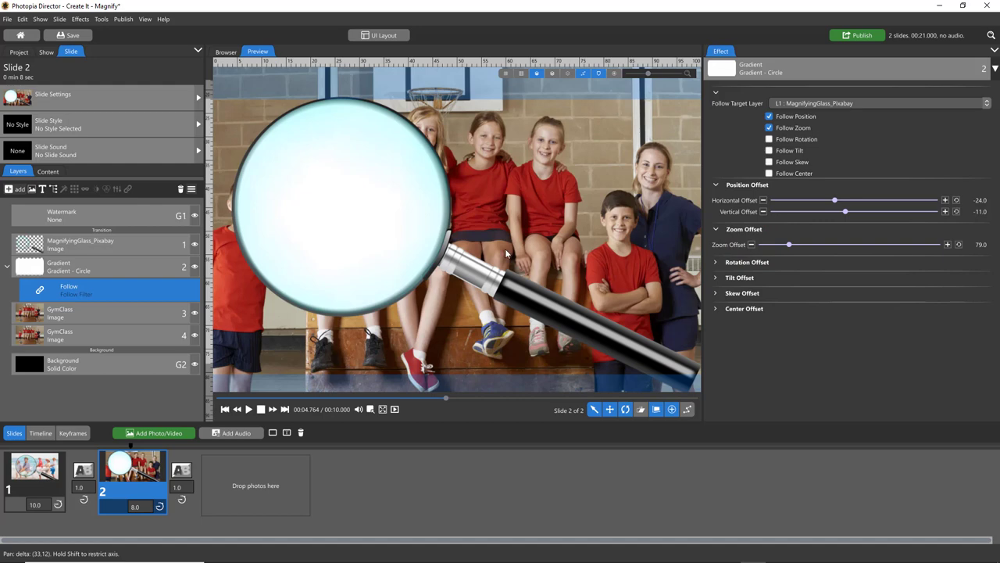
{"action": "left_click", "coordinate": [113, 246]}
{"action": "left_click_drag", "start_coordinate": [339, 235], "coordinate": [381, 240]}
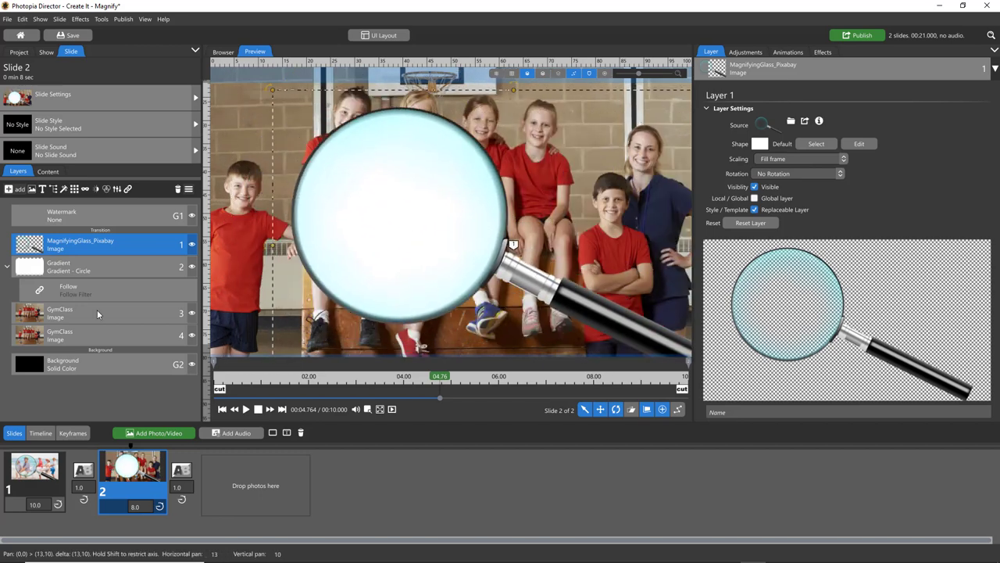
Step: Use the circle gradient as the mask for the zoomed GymClass copy and move the magnifier over the seated girls
{"action": "left_click", "coordinate": [91, 263]}
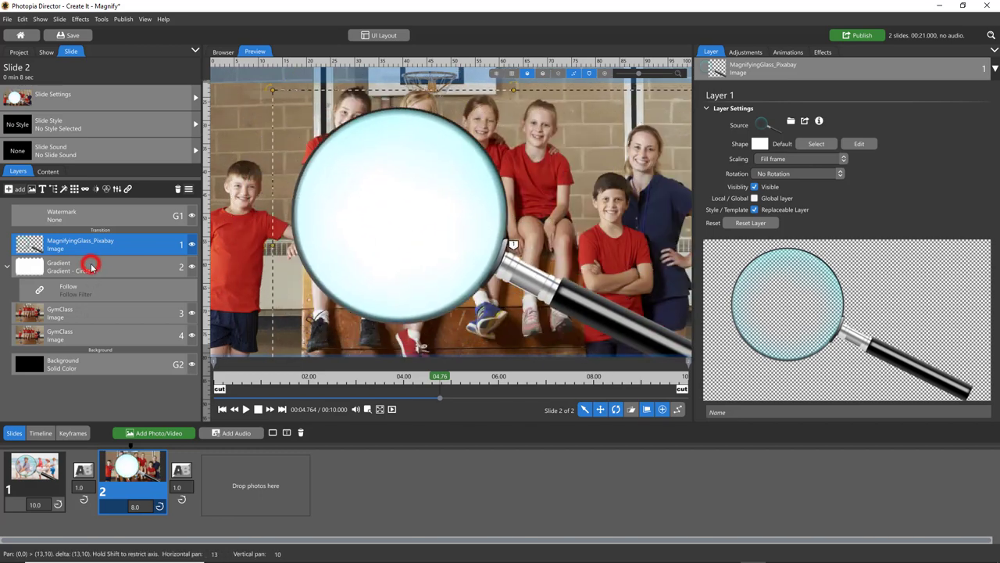
{"action": "right_click", "coordinate": [104, 269]}
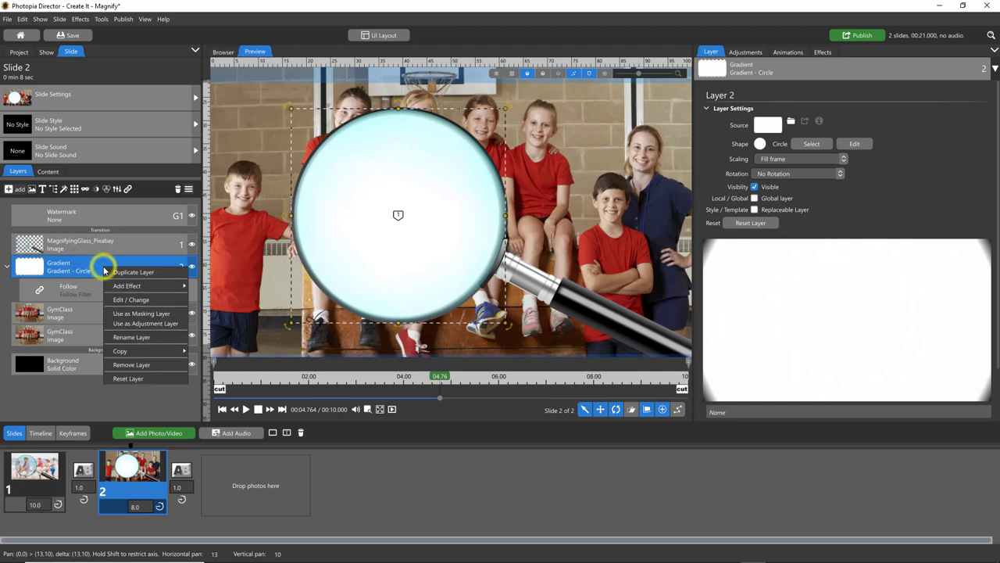
{"action": "left_click", "coordinate": [139, 316]}
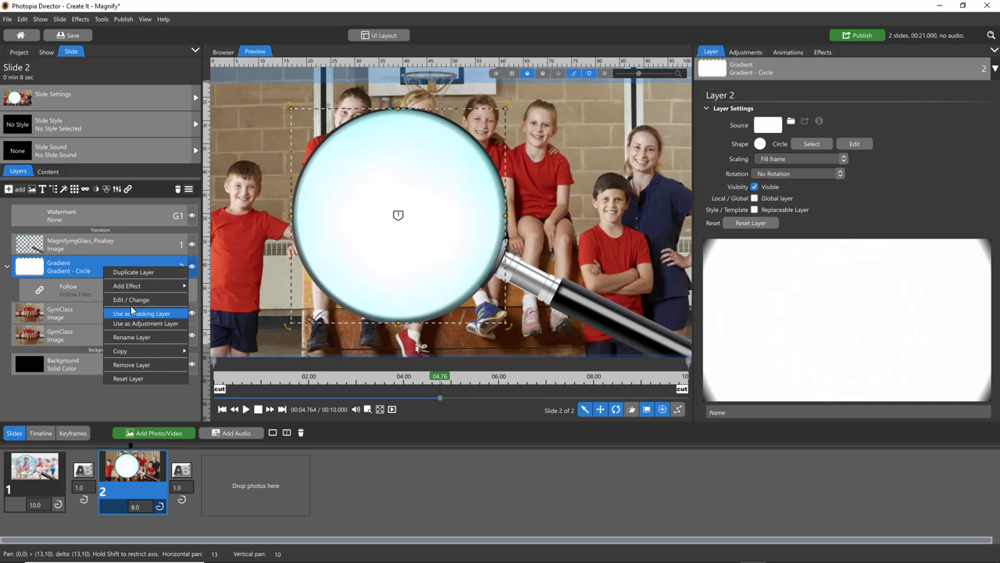
{"action": "left_click", "coordinate": [121, 316]}
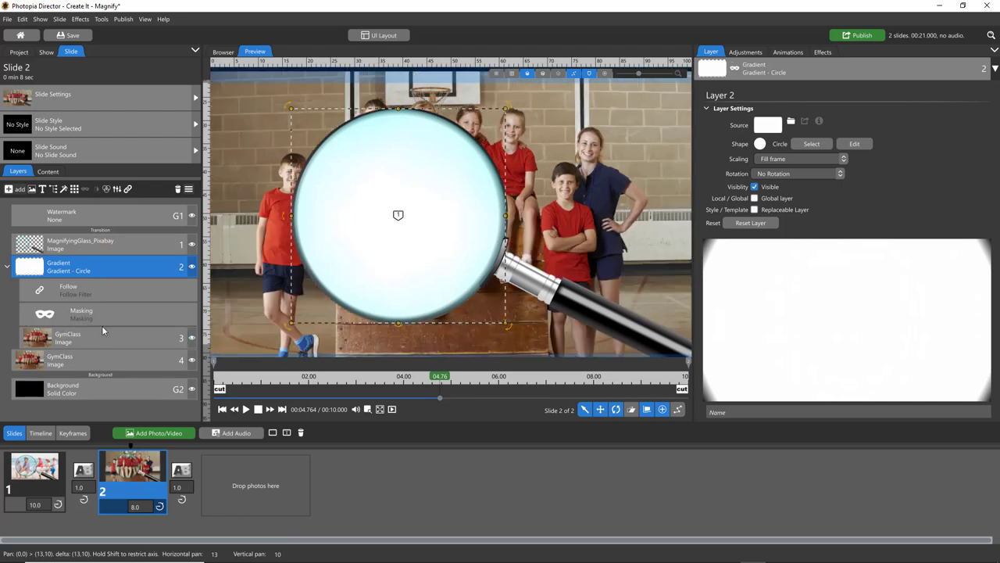
{"action": "left_click", "coordinate": [109, 247]}
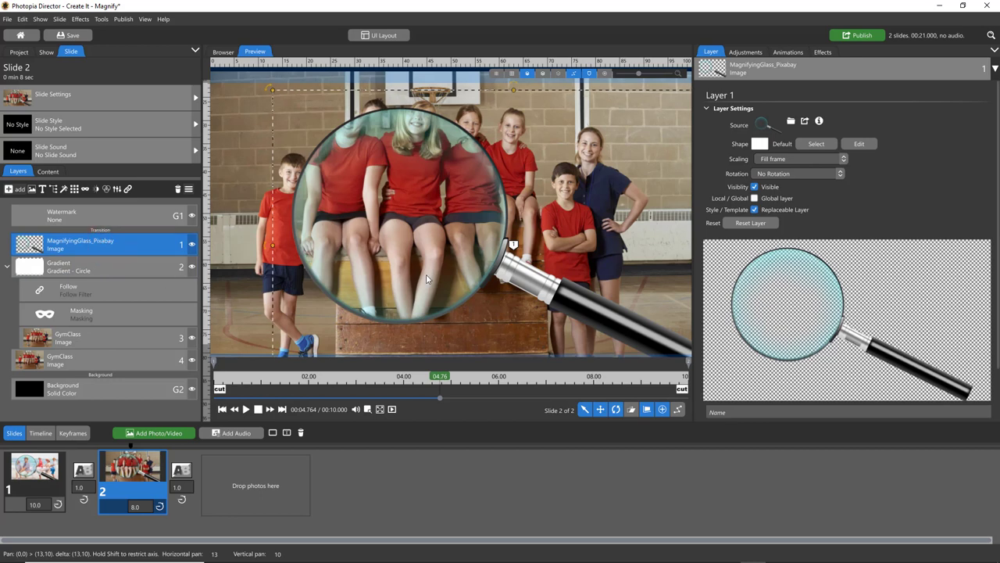
{"action": "left_click_drag", "start_coordinate": [426, 273], "coordinate": [424, 204]}
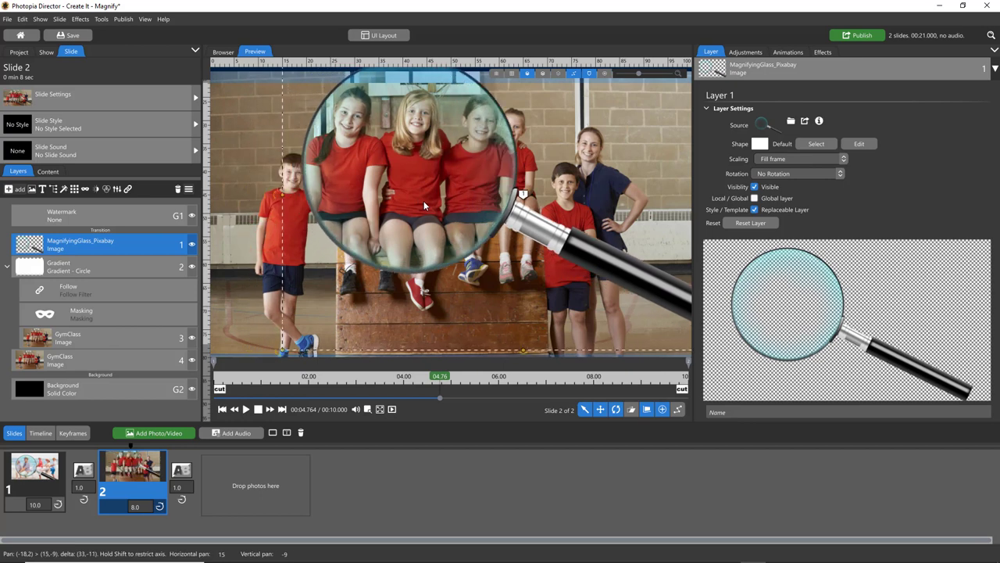
Step: Place the magnifying glass at the lower left for its first animation keyframe
{"action": "left_click", "coordinate": [792, 50]}
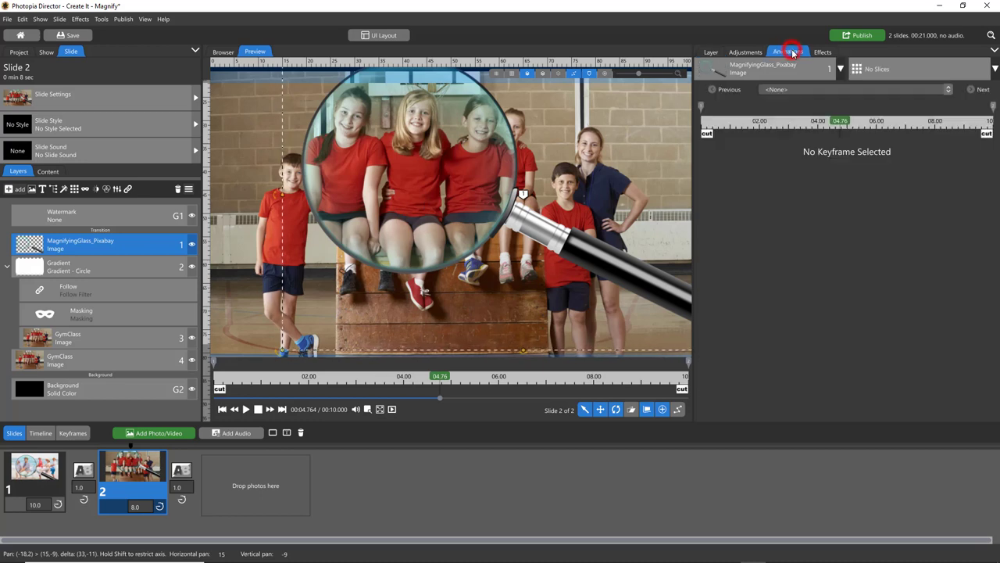
{"action": "left_click", "coordinate": [702, 107]}
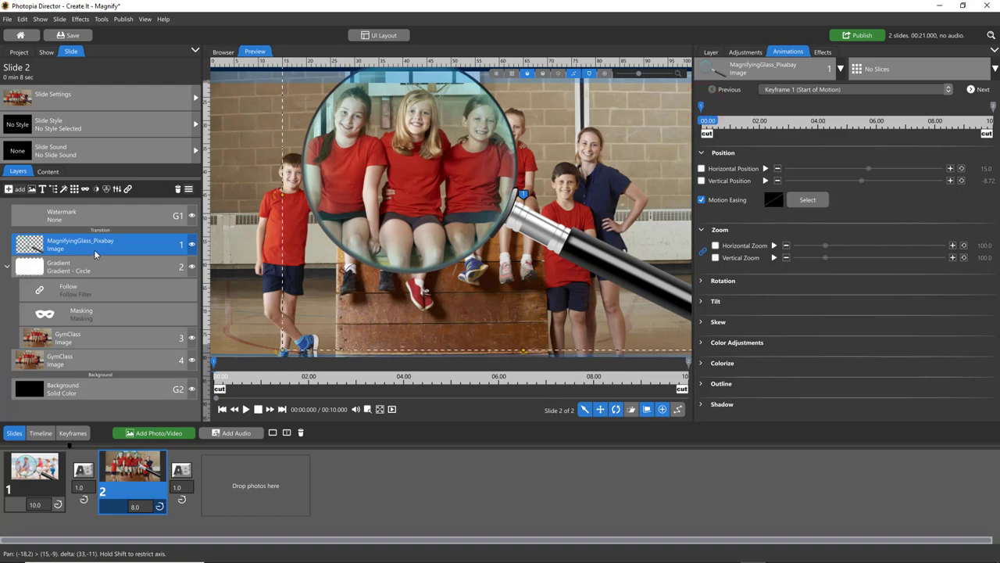
{"action": "left_click_drag", "start_coordinate": [329, 211], "coordinate": [207, 262]}
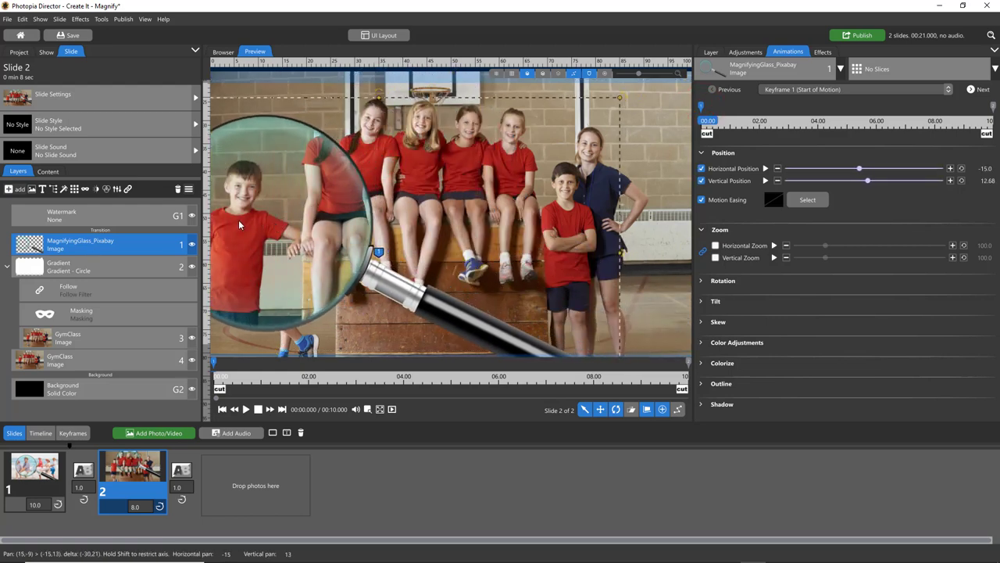
Step: Add keyframes at 02.55 and 05.44 and move the magnifier rightward, ending at 58.61, -3.32
{"action": "double_click", "coordinate": [775, 109]}
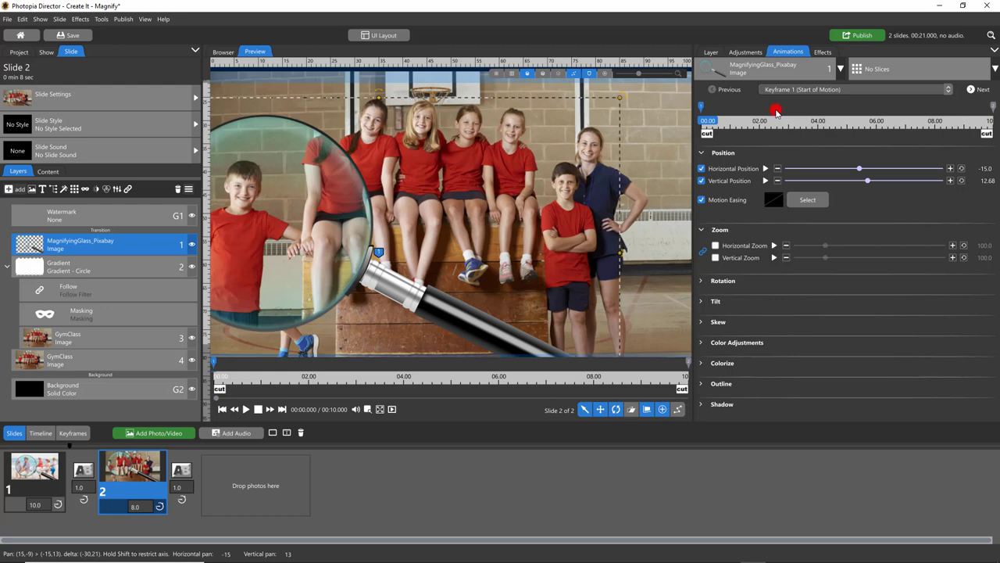
{"action": "double_click", "coordinate": [860, 109]}
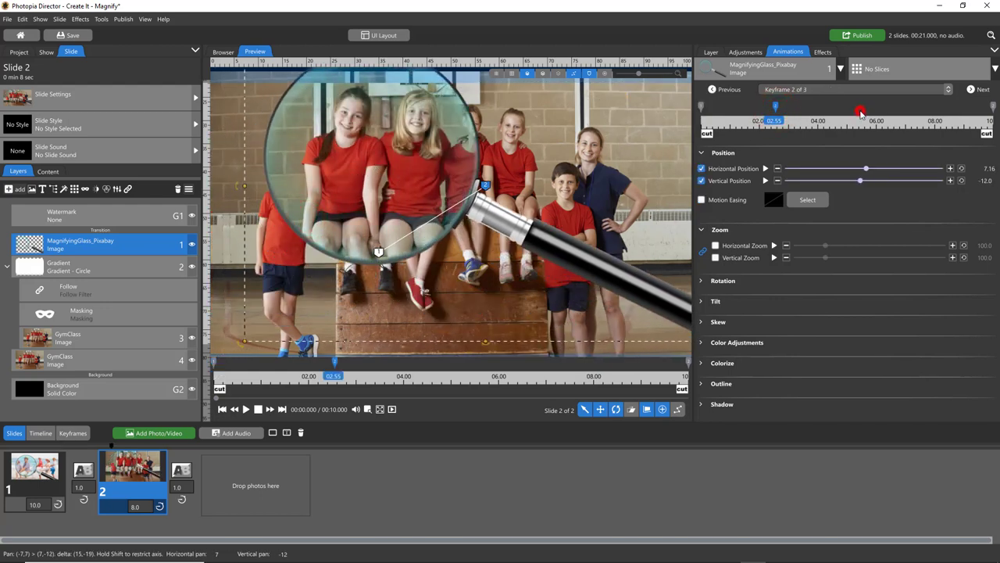
{"action": "left_click_drag", "start_coordinate": [511, 143], "coordinate": [632, 141]}
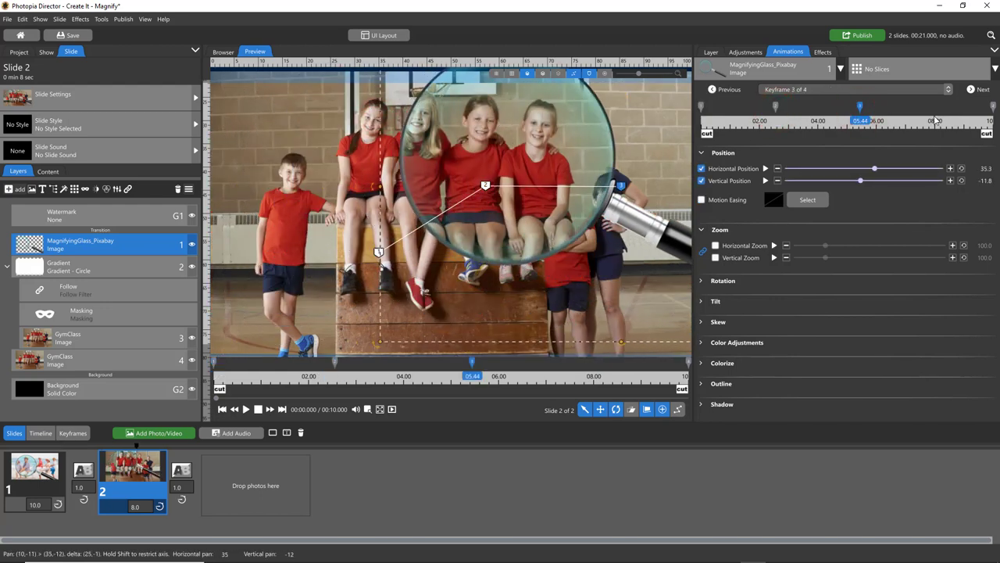
{"action": "left_click", "coordinate": [992, 106]}
{"action": "left_click_drag", "start_coordinate": [478, 165], "coordinate": [653, 176]}
{"action": "left_click_drag", "start_coordinate": [225, 380], "coordinate": [292, 383]}
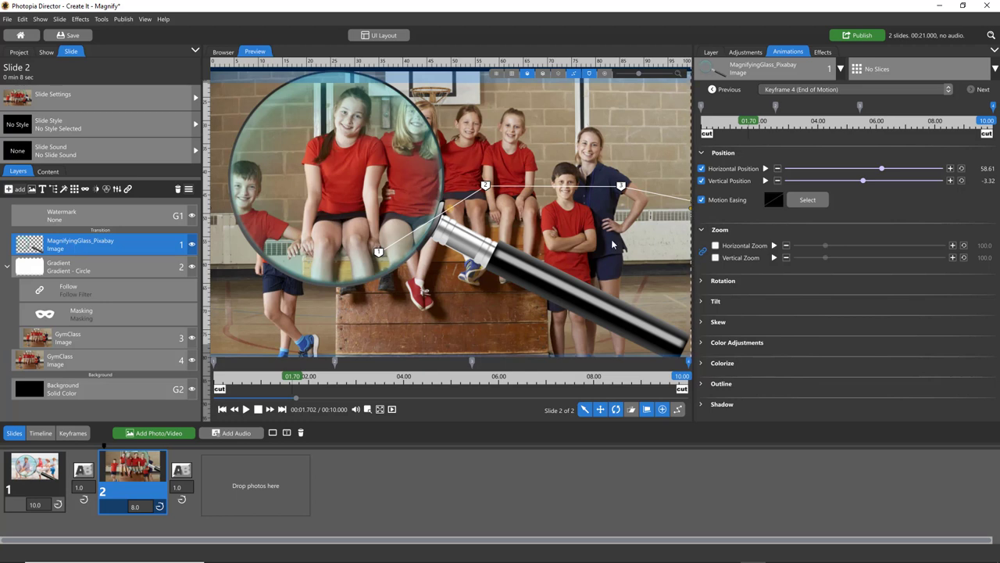
{"action": "left_click", "coordinate": [103, 267]}
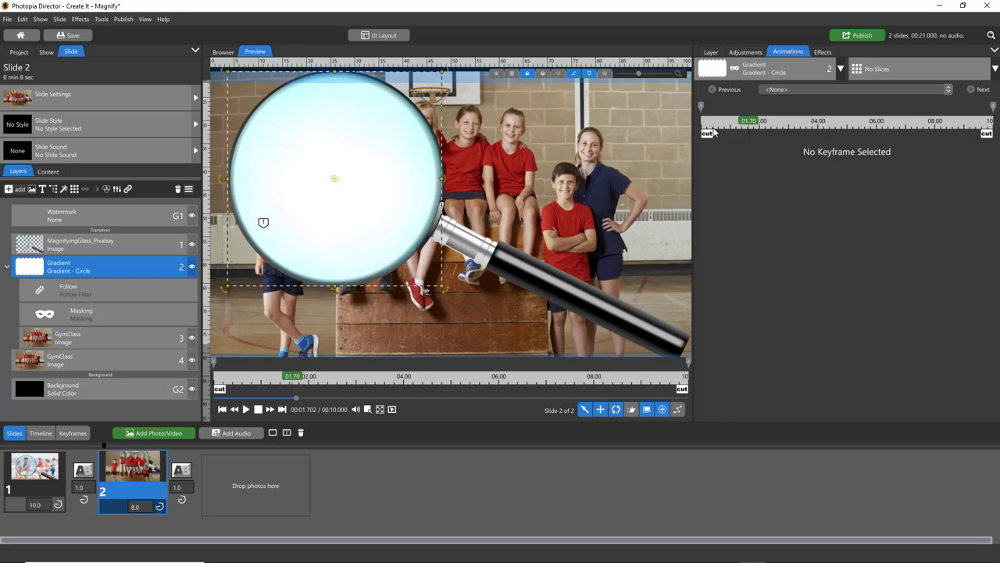
{"action": "left_click_drag", "start_coordinate": [232, 374], "coordinate": [250, 399]}
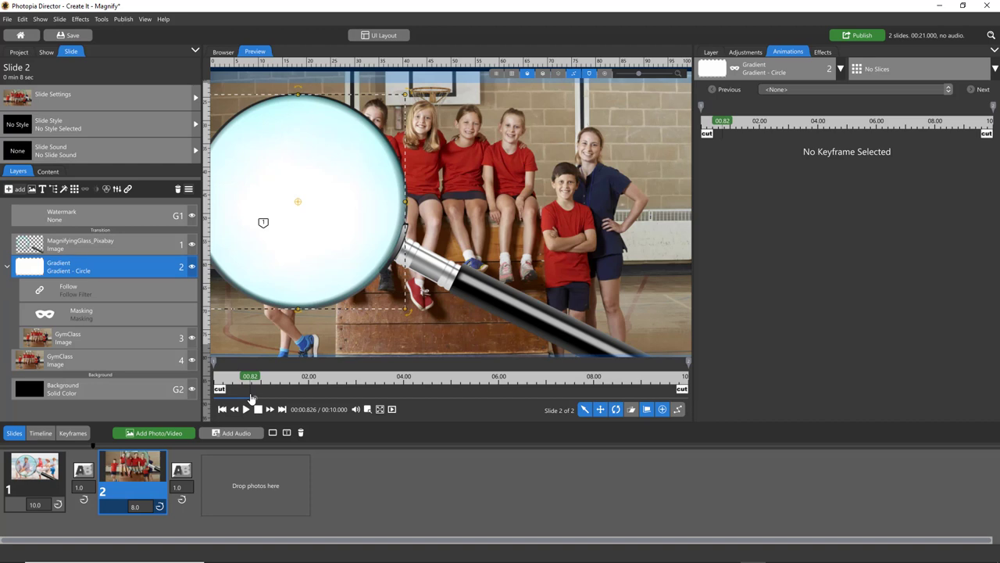
{"action": "left_click", "coordinate": [98, 268]}
{"action": "left_click", "coordinate": [77, 338]}
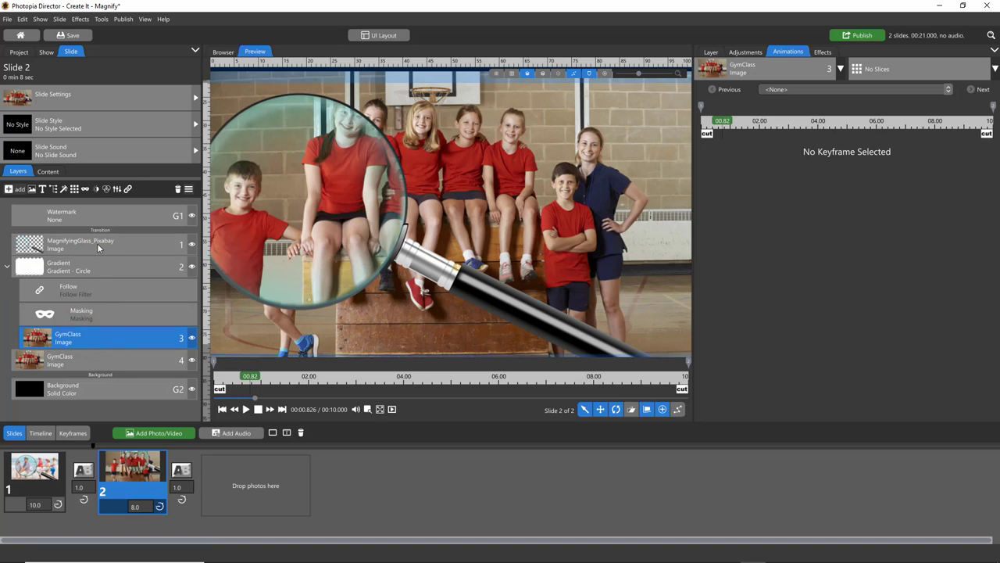
Step: Set the magnifying glass's start keyframe to 4.37, -0.8 at 100 zoom, over the two left girls
{"action": "left_click", "coordinate": [149, 245]}
{"action": "left_click_drag", "start_coordinate": [289, 258], "coordinate": [321, 229]}
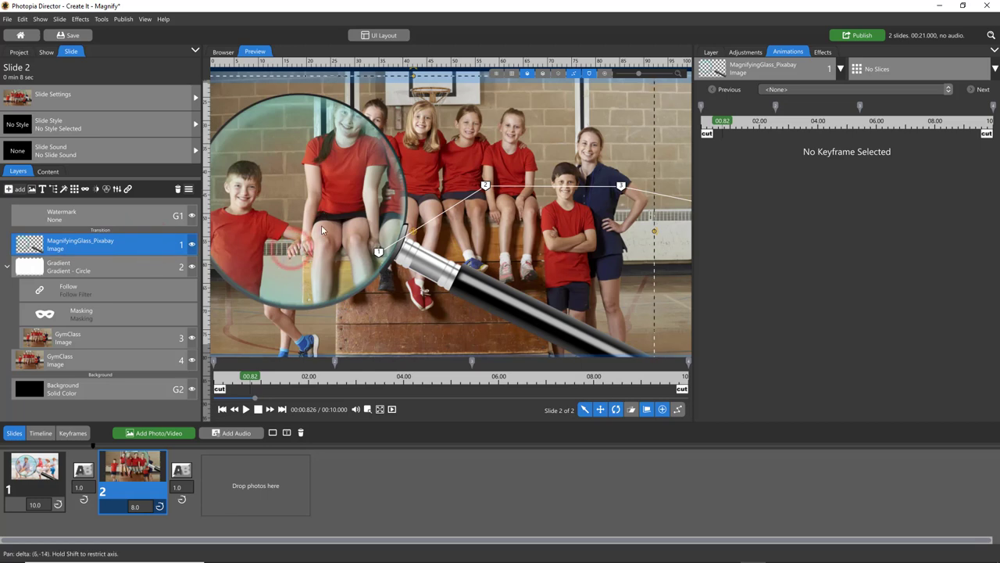
{"action": "left_click", "coordinate": [213, 361]}
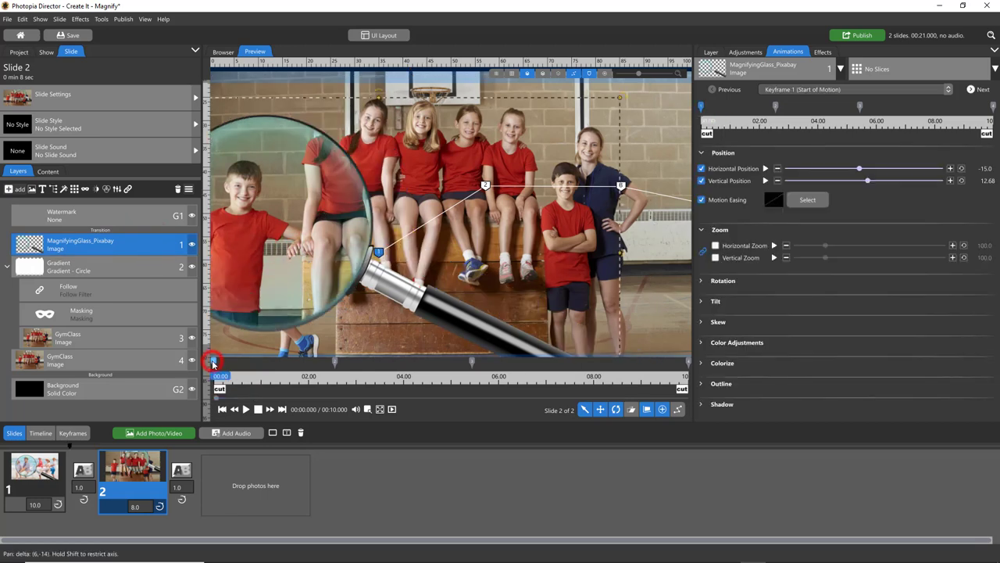
{"action": "mouse_move", "coordinate": [297, 261]}
{"action": "left_mouse_down"}
{"action": "mouse_move", "coordinate": [410, 218]}
{"action": "mouse_move", "coordinate": [478, 215]}
{"action": "mouse_move", "coordinate": [466, 162]}
{"action": "mouse_move", "coordinate": [336, 211]}
{"action": "mouse_move", "coordinate": [278, 283]}
{"action": "mouse_move", "coordinate": [283, 242]}
{"action": "mouse_move", "coordinate": [447, 264]}
{"action": "mouse_move", "coordinate": [500, 232]}
{"action": "mouse_move", "coordinate": [399, 239]}
{"action": "mouse_move", "coordinate": [344, 287]}
{"action": "mouse_move", "coordinate": [318, 215]}
{"action": "mouse_move", "coordinate": [329, 235]}
{"action": "mouse_move", "coordinate": [400, 209]}
{"action": "mouse_move", "coordinate": [302, 265]}
{"action": "left_mouse_up"}
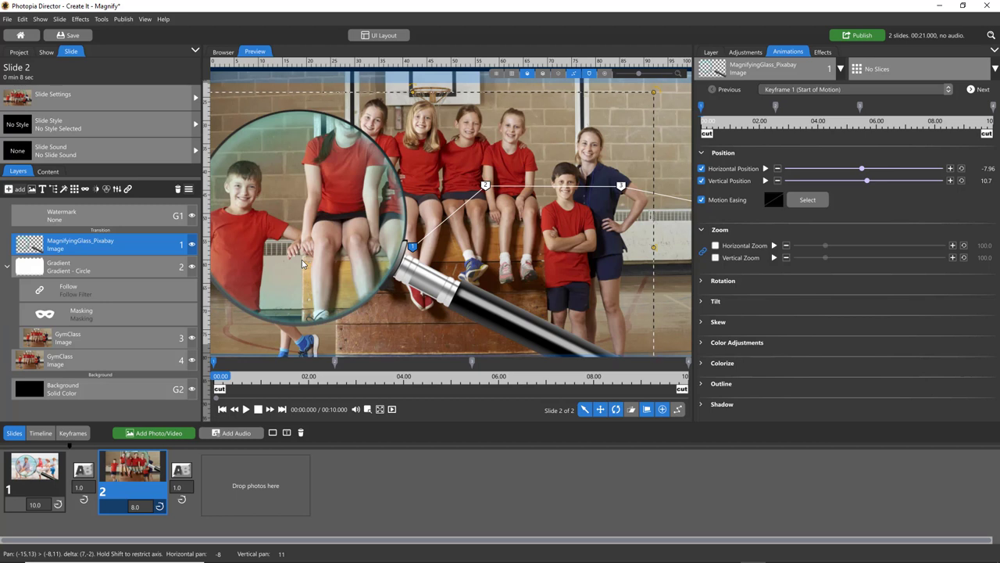
{"action": "left_click_drag", "start_coordinate": [301, 259], "coordinate": [430, 210]}
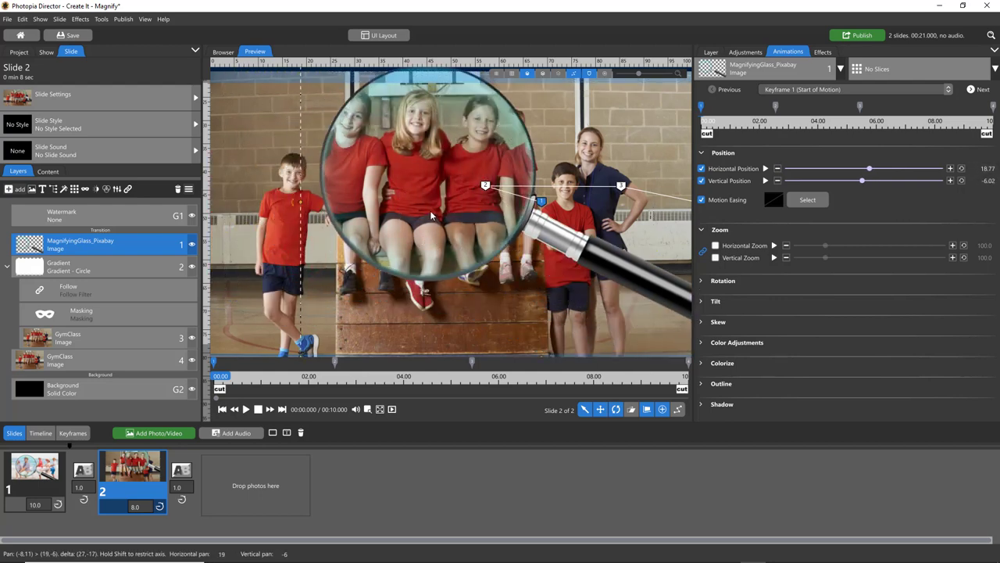
{"action": "scroll", "coordinate": [435, 227], "scroll_direction": "up", "scroll_amount": 5}
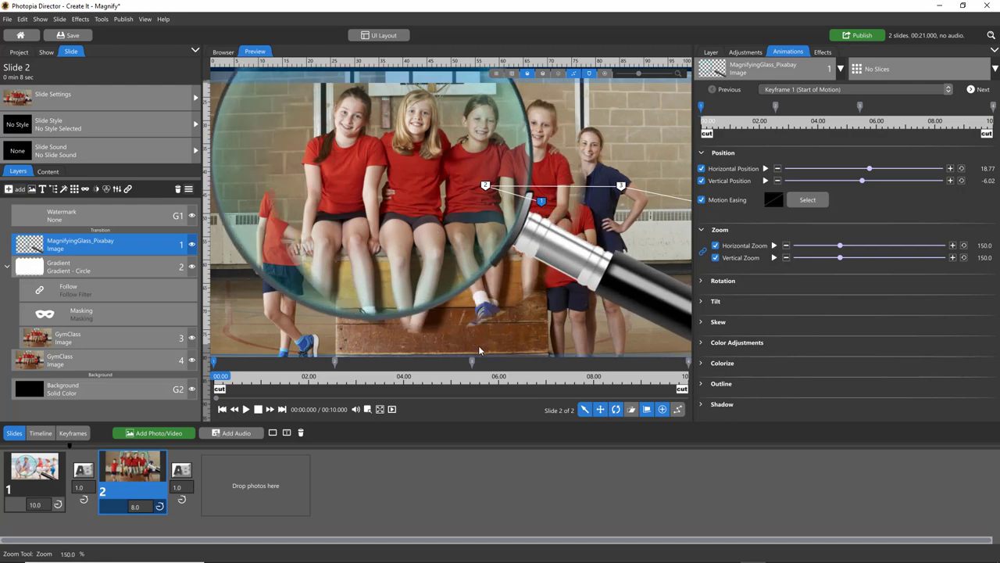
{"action": "scroll", "coordinate": [420, 245], "scroll_direction": "down", "scroll_amount": 4}
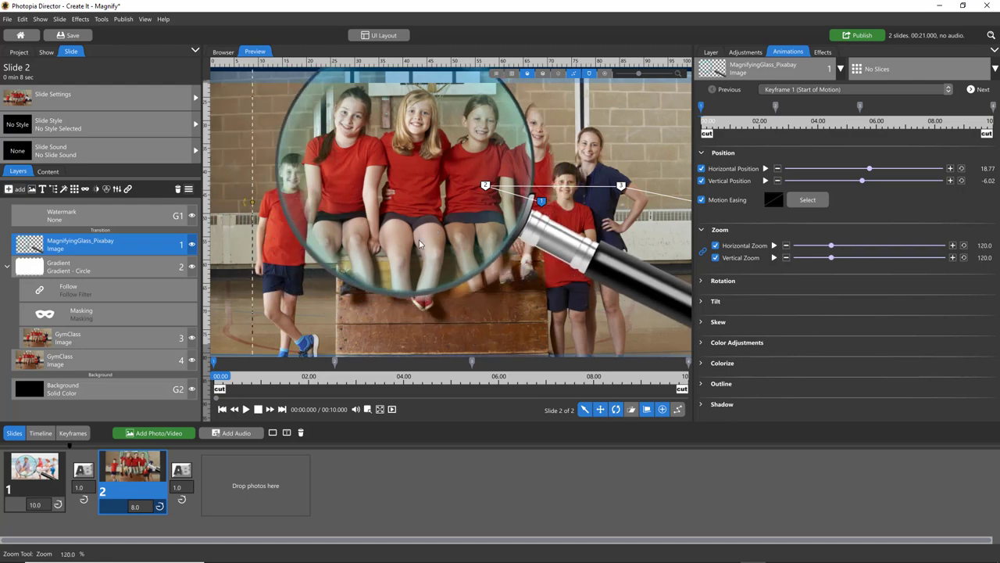
{"action": "scroll", "coordinate": [419, 244], "scroll_direction": "down", "scroll_amount": 1}
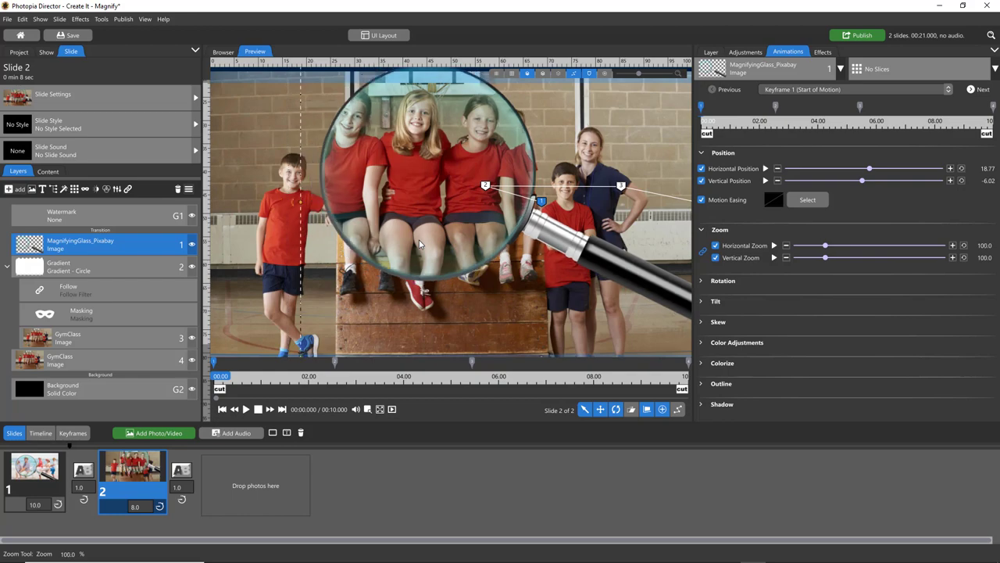
{"action": "left_click_drag", "start_coordinate": [420, 223], "coordinate": [349, 238]}
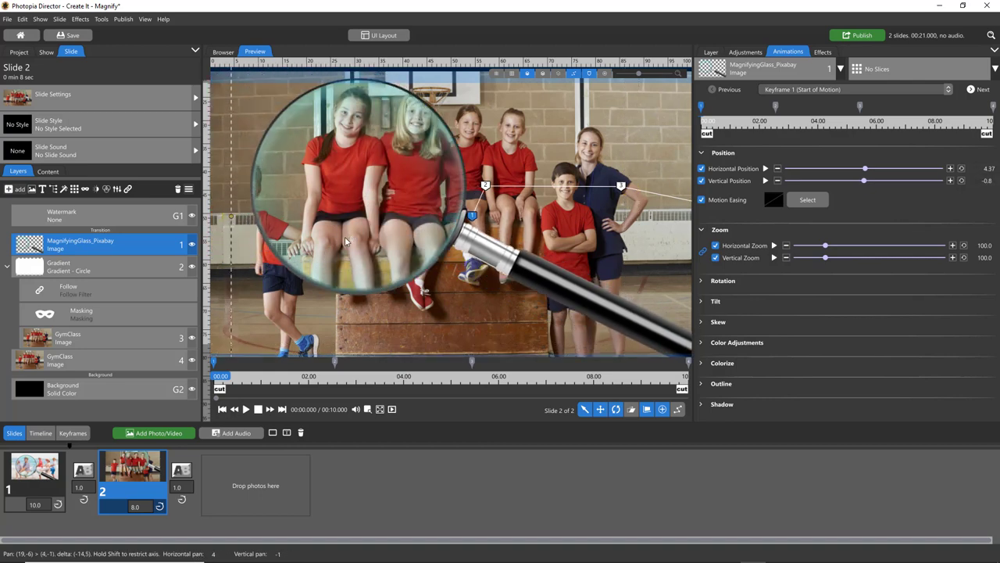
Step: Move the magnifier's start keyframe to -14.0, 7.0, beginning over the far-left boy
{"action": "left_click_drag", "start_coordinate": [344, 236], "coordinate": [355, 268]}
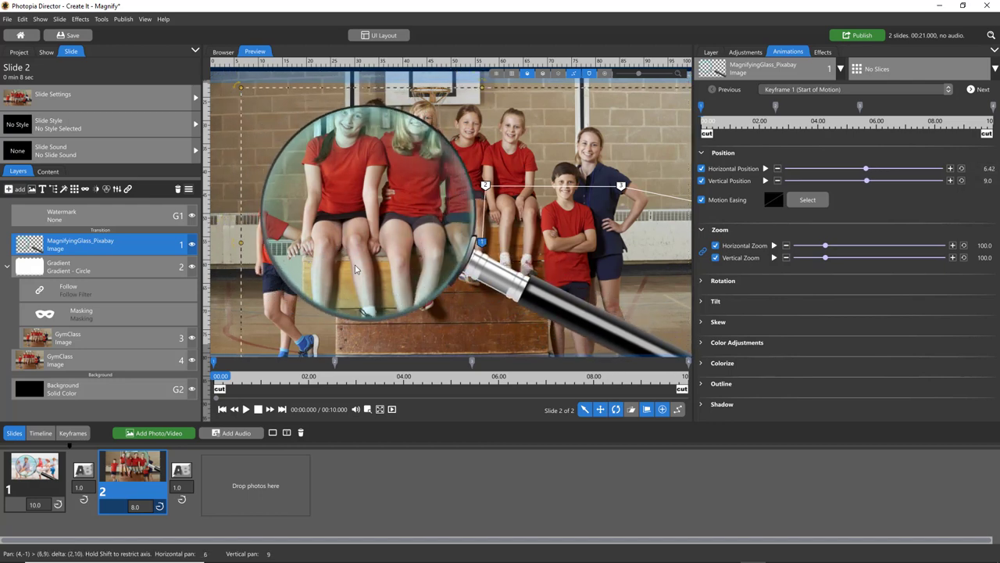
{"action": "left_click_drag", "start_coordinate": [355, 268], "coordinate": [267, 297]}
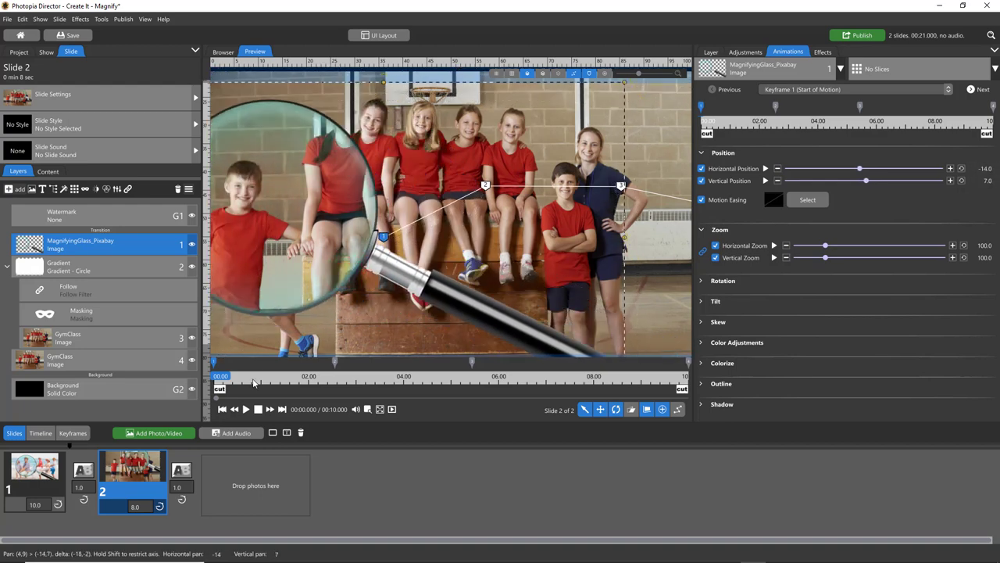
{"action": "left_click_drag", "start_coordinate": [252, 379], "coordinate": [608, 394]}
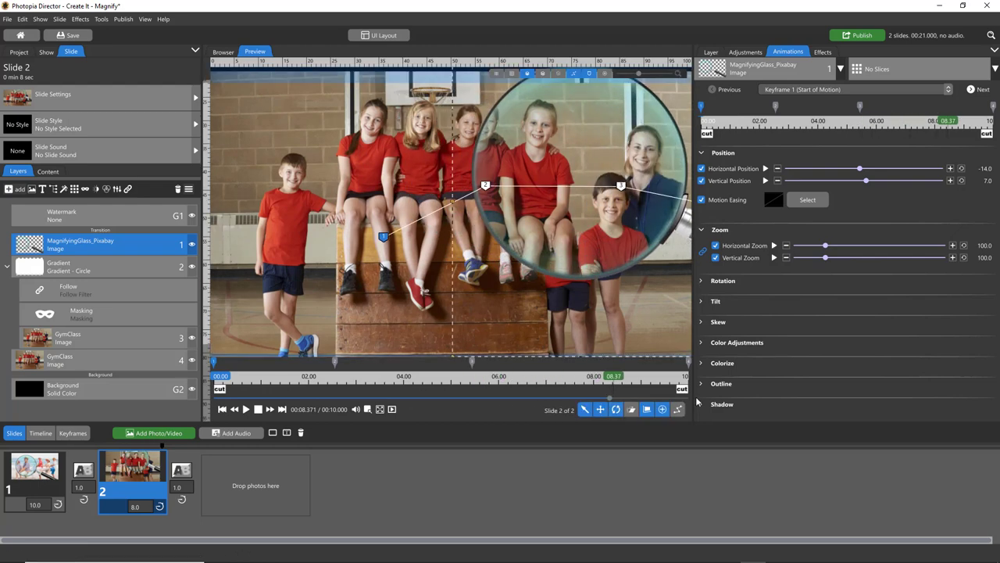